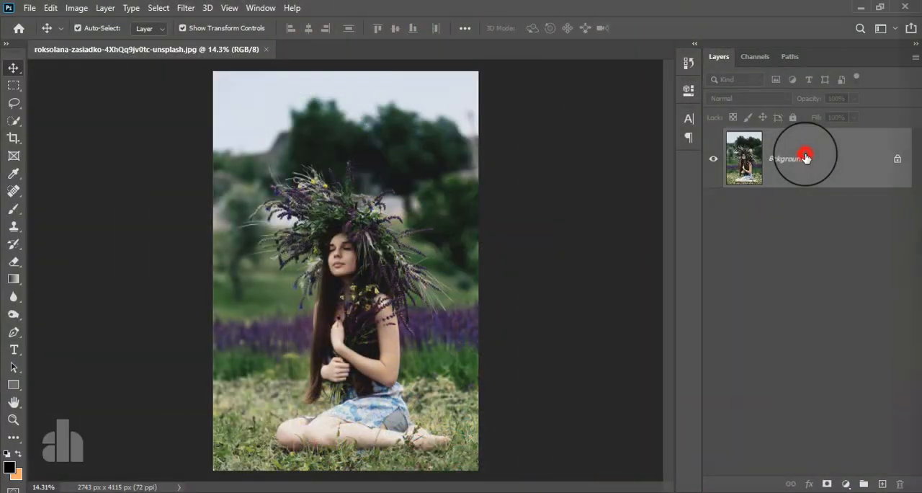
Duplicate the Background layer, and duplicate that copy once more
{"action": "left_click_drag", "start_coordinate": [838, 149], "coordinate": [881, 483]}
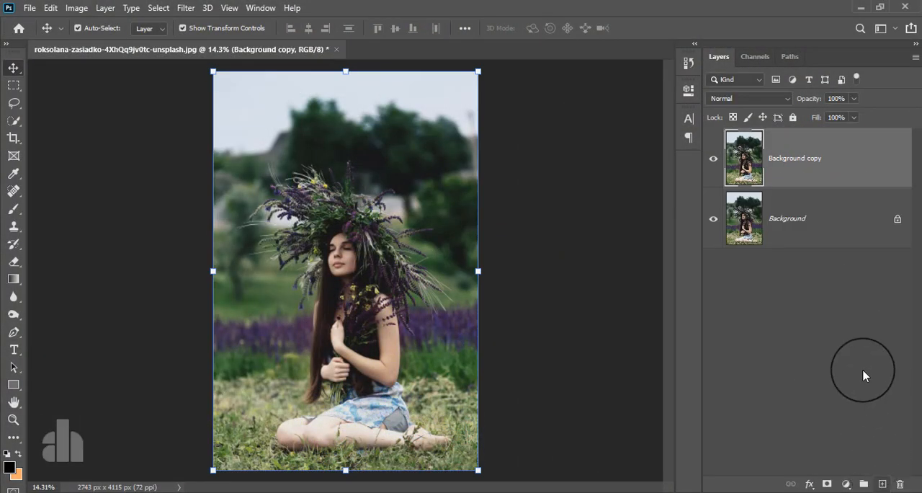
{"action": "left_click_drag", "start_coordinate": [813, 160], "coordinate": [879, 482]}
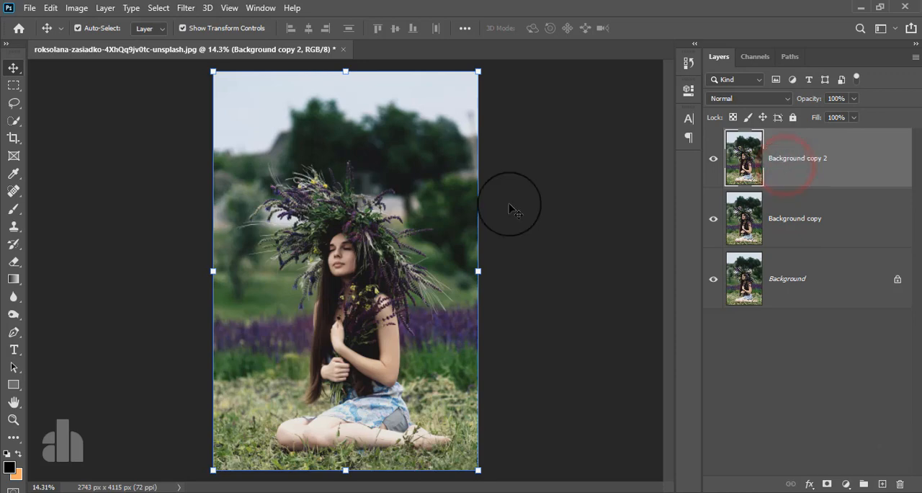
Quick-select the woman's legs, hands, arms and long hair on the topmost copy
{"action": "left_click", "coordinate": [15, 121]}
{"action": "scroll", "coordinate": [329, 425], "scroll_direction": "up", "scroll_amount": 2}
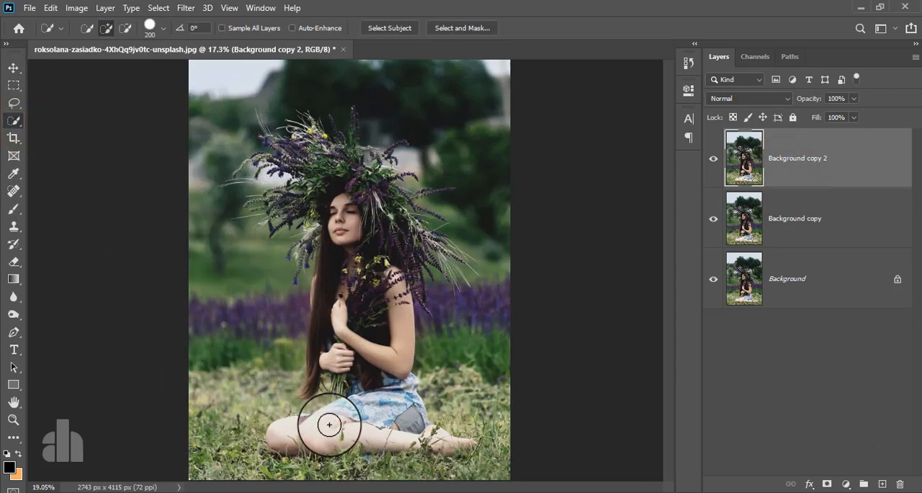
{"action": "scroll", "coordinate": [328, 425], "scroll_direction": "up", "scroll_amount": 1}
{"action": "left_click_drag", "start_coordinate": [329, 422], "coordinate": [314, 366]}
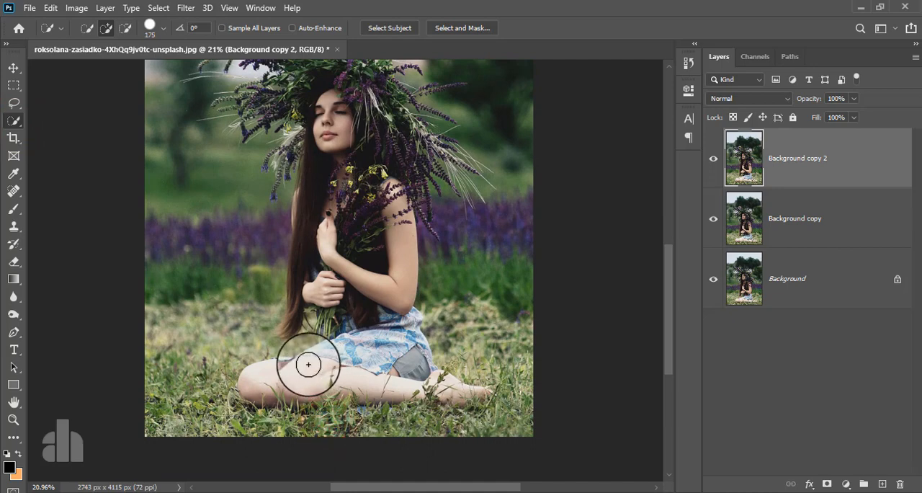
{"action": "key", "text": "bracketleft"}
{"action": "mouse_move", "coordinate": [256, 379]}
{"action": "left_mouse_down"}
{"action": "mouse_move", "coordinate": [448, 390]}
{"action": "mouse_move", "coordinate": [468, 383]}
{"action": "mouse_move", "coordinate": [372, 399]}
{"action": "mouse_move", "coordinate": [305, 381]}
{"action": "mouse_move", "coordinate": [381, 395]}
{"action": "mouse_move", "coordinate": [385, 405]}
{"action": "left_mouse_up"}
{"action": "left_click_drag", "start_coordinate": [329, 214], "coordinate": [329, 307]}
{"action": "left_click_drag", "start_coordinate": [304, 242], "coordinate": [290, 318]}
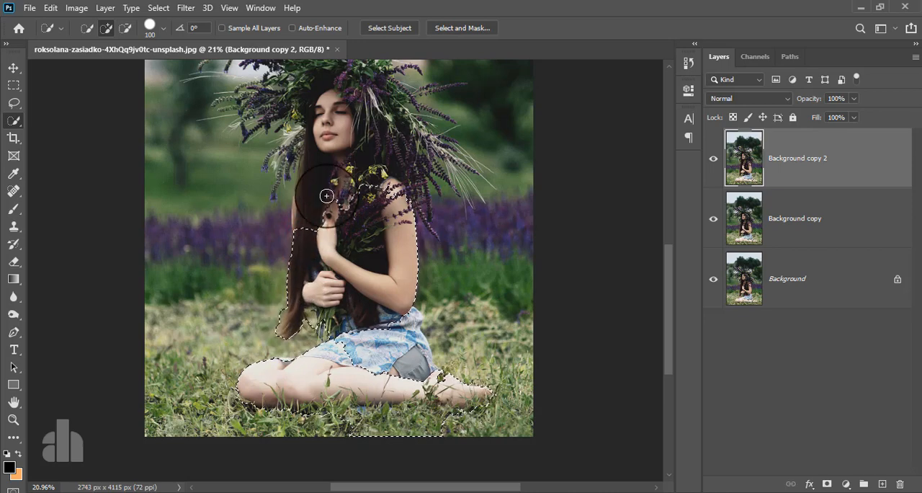
Extend the selection over the woman's face, chest, held flowers and the main body of the flower wreath
{"action": "left_click_drag", "start_coordinate": [317, 129], "coordinate": [349, 96]}
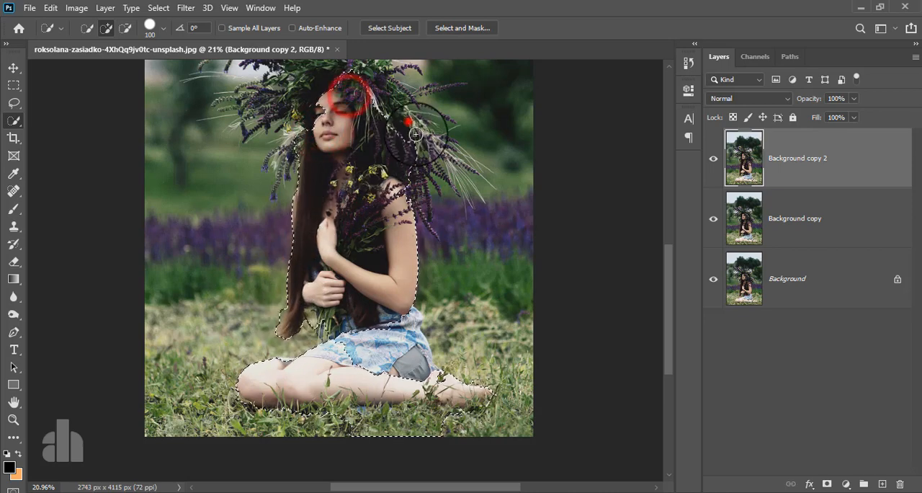
{"action": "mouse_move", "coordinate": [410, 124]}
{"action": "left_mouse_down"}
{"action": "mouse_move", "coordinate": [426, 171]}
{"action": "mouse_move", "coordinate": [392, 178]}
{"action": "mouse_move", "coordinate": [384, 201]}
{"action": "mouse_move", "coordinate": [416, 203]}
{"action": "left_mouse_up"}
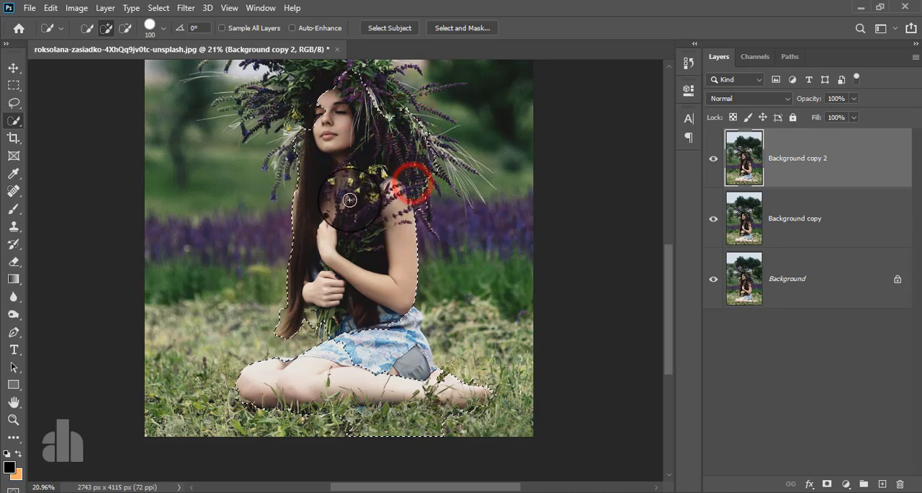
{"action": "left_click_drag", "start_coordinate": [349, 191], "coordinate": [375, 292]}
{"action": "left_click", "coordinate": [336, 229]}
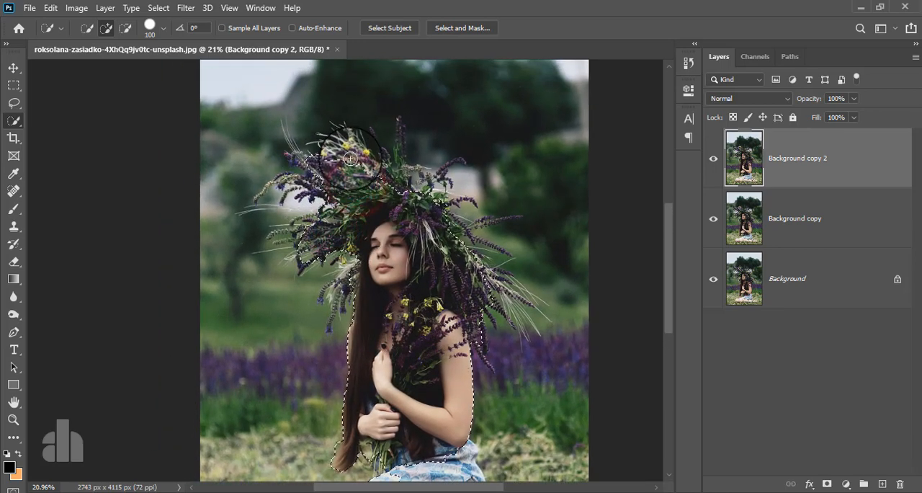
{"action": "mouse_move", "coordinate": [390, 164]}
{"action": "left_mouse_down"}
{"action": "mouse_move", "coordinate": [388, 191]}
{"action": "mouse_move", "coordinate": [411, 191]}
{"action": "left_mouse_up"}
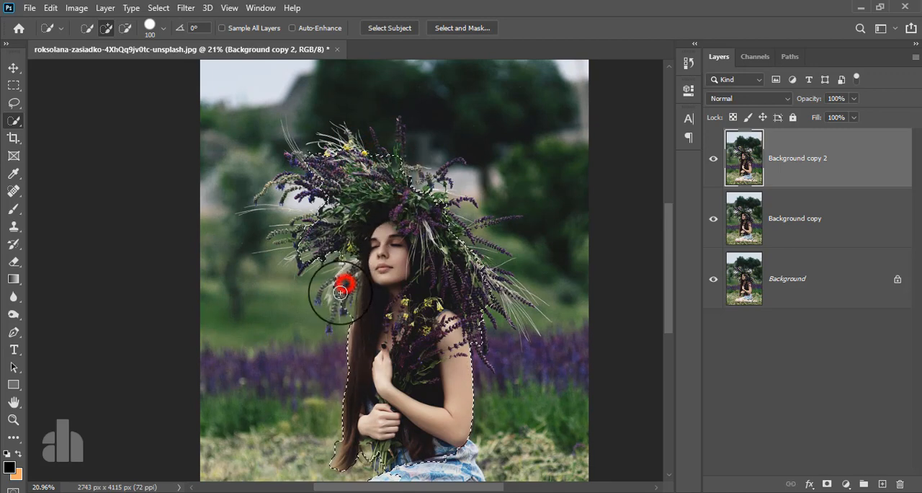
{"action": "left_click", "coordinate": [446, 226]}
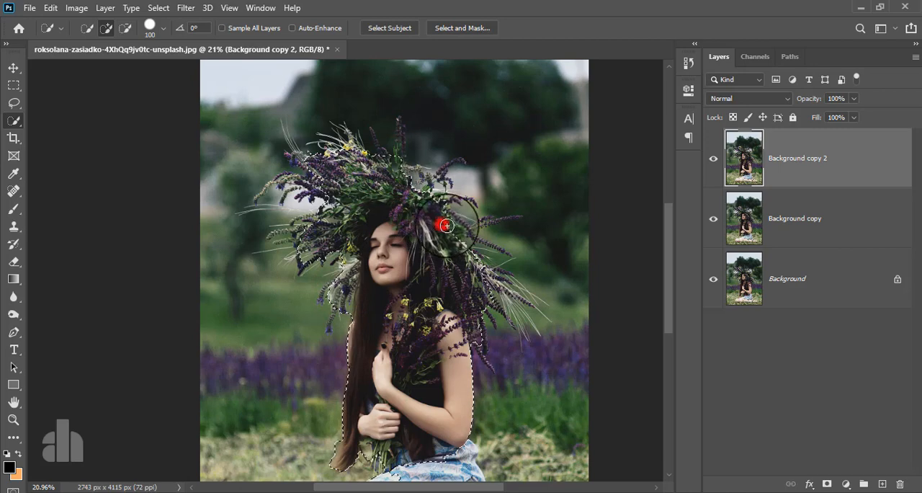
Add the blue patterned dress and the shorts to the selection
{"action": "left_click_drag", "start_coordinate": [408, 302], "coordinate": [419, 203]}
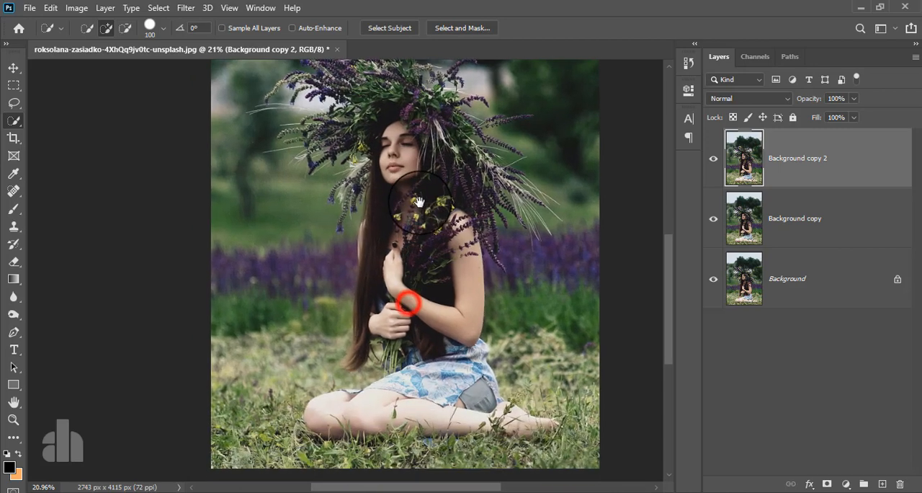
{"action": "scroll", "coordinate": [424, 371], "scroll_direction": "up", "scroll_amount": 5}
{"action": "left_click_drag", "start_coordinate": [418, 336], "coordinate": [498, 329]}
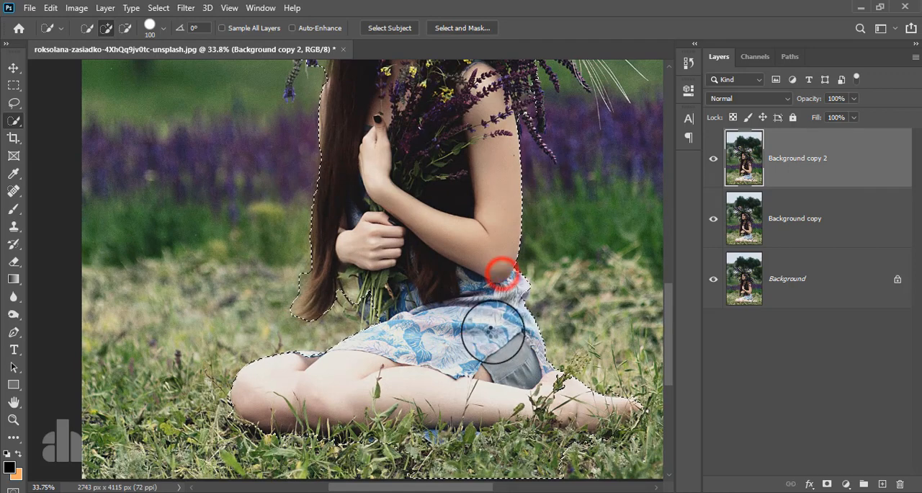
{"action": "left_click_drag", "start_coordinate": [412, 351], "coordinate": [413, 400]}
Subtract the grass beneath the legs and around the feet from the selection
{"action": "left_click_drag", "start_coordinate": [396, 473], "coordinate": [600, 472]}
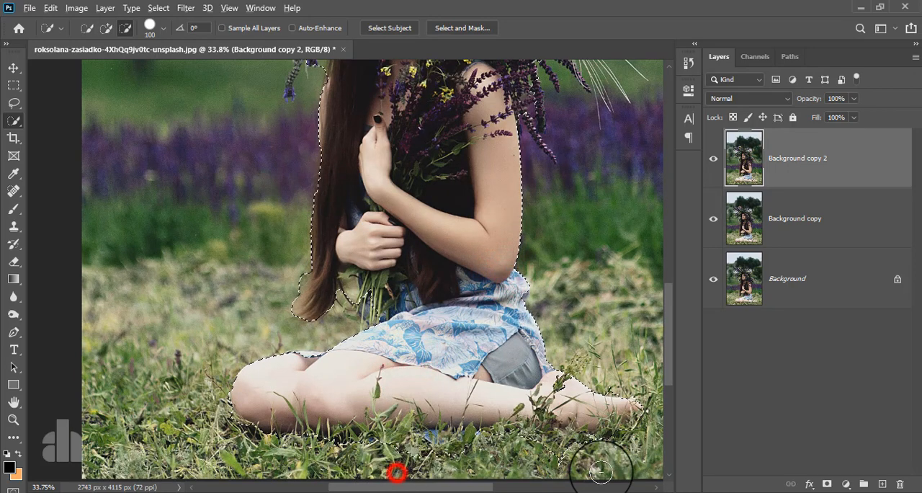
{"action": "mouse_move", "coordinate": [501, 426]}
{"action": "left_mouse_down"}
{"action": "mouse_move", "coordinate": [568, 421]}
{"action": "mouse_move", "coordinate": [531, 428]}
{"action": "mouse_move", "coordinate": [603, 408]}
{"action": "left_mouse_up"}
{"action": "left_click", "coordinate": [615, 379], "text": "alt"}
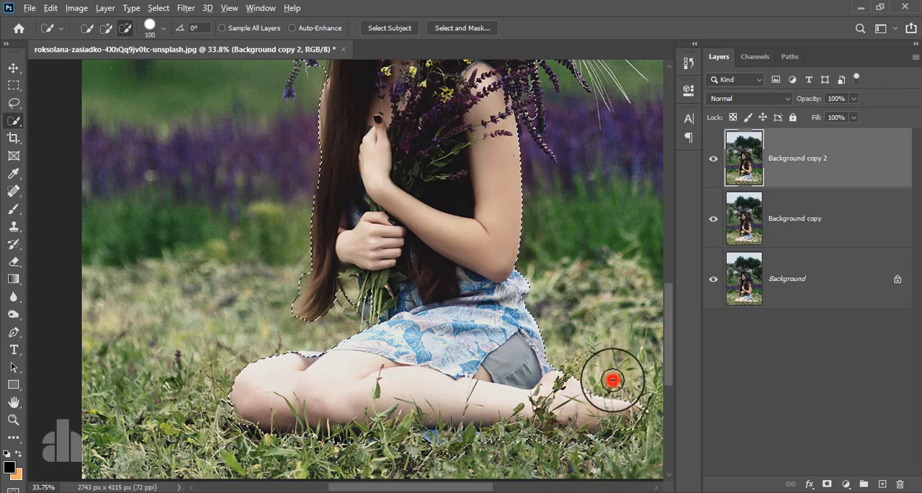
{"action": "left_click_drag", "start_coordinate": [483, 428], "coordinate": [566, 410]}
{"action": "left_click", "coordinate": [613, 381], "text": "alt"}
{"action": "left_click", "coordinate": [616, 381], "text": "alt"}
Correct the selection around the flower stems and the gap beside the hair tips, reducing the brush size to 35
{"action": "left_click_drag", "start_coordinate": [303, 380], "coordinate": [351, 395]}
{"action": "scroll", "coordinate": [343, 284], "scroll_direction": "up", "scroll_amount": 8}
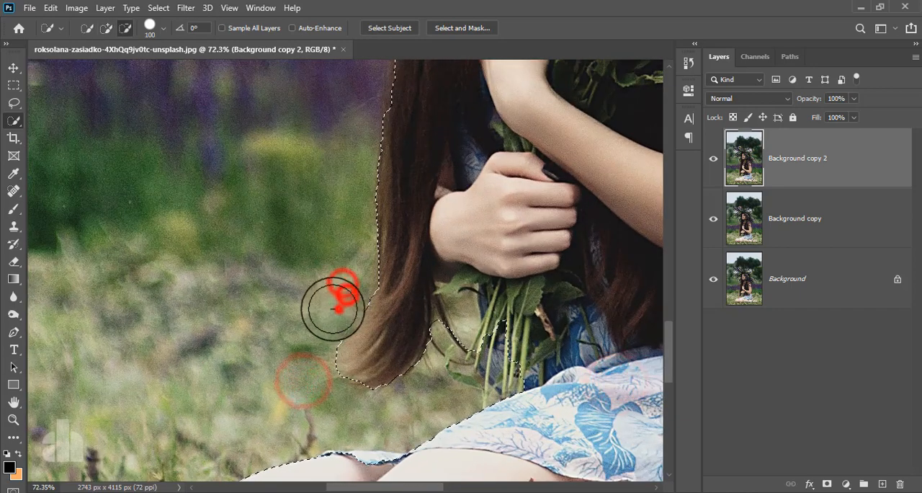
{"action": "left_click_drag", "start_coordinate": [500, 342], "coordinate": [504, 394]}
{"action": "left_click_drag", "start_coordinate": [467, 351], "coordinate": [462, 372]}
{"action": "key", "text": "ctrl+z"}
{"action": "key", "text": "bracketleft"}
{"action": "key", "text": "bracketleft"}
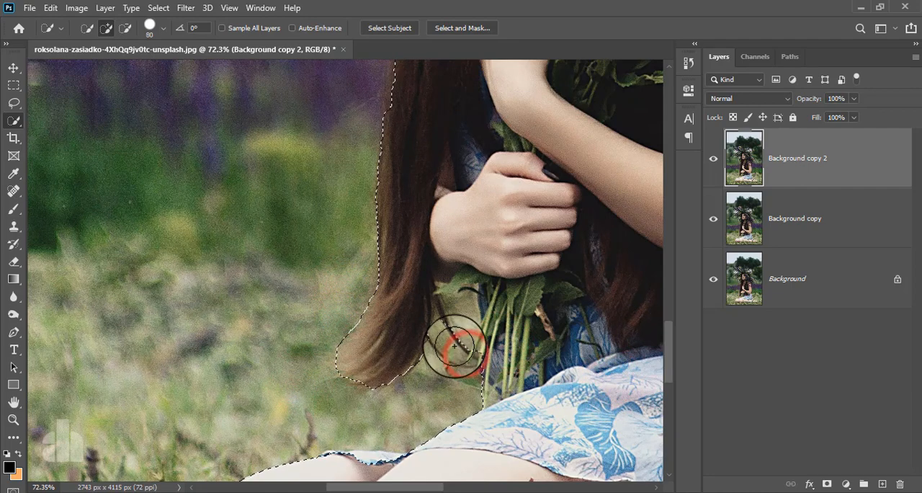
{"action": "key", "text": "bracketleft"}
{"action": "key", "text": "bracketleft"}
{"action": "key", "text": "bracketleft"}
{"action": "key", "text": "bracketleft"}
{"action": "key", "text": "bracketleft"}
{"action": "key", "text": "bracketleft"}
{"action": "scroll", "coordinate": [447, 314], "scroll_direction": "down", "scroll_amount": 16}
{"action": "scroll", "coordinate": [368, 310], "scroll_direction": "up", "scroll_amount": 2}
{"action": "left_click_drag", "start_coordinate": [368, 310], "coordinate": [380, 295]}
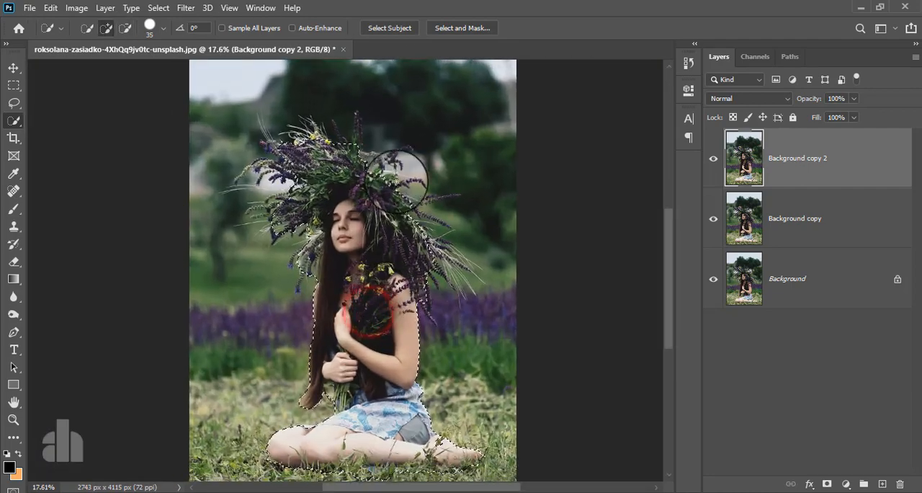
Open Select and Mask and use Quick Selection to add the missed parts of the foot and the dress hem above the knee
{"action": "left_click", "coordinate": [450, 28]}
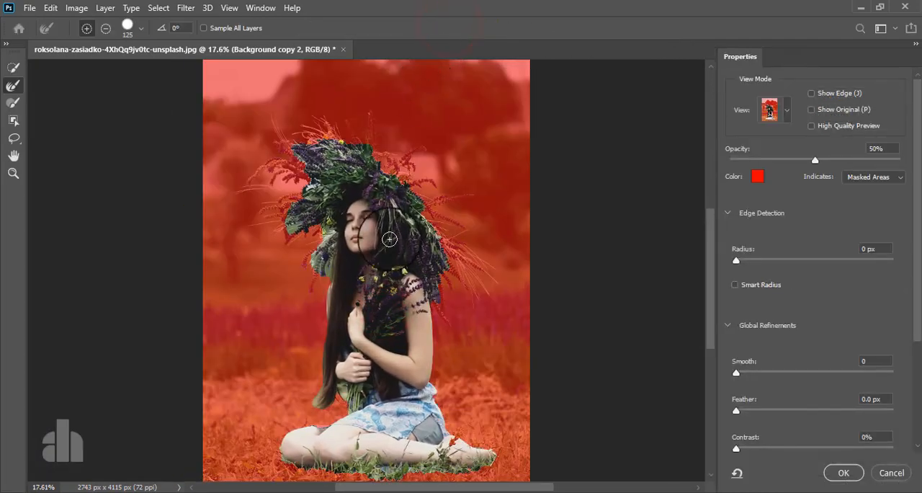
{"action": "scroll", "coordinate": [369, 382], "scroll_direction": "up", "scroll_amount": 3}
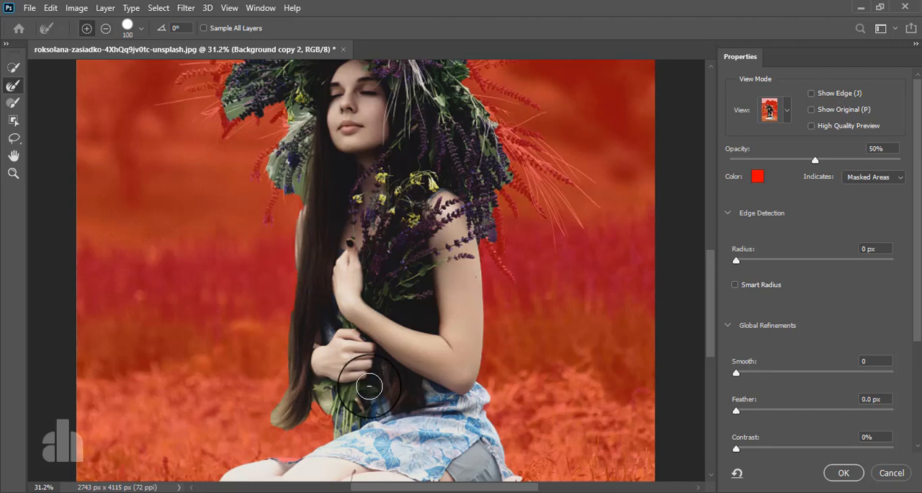
{"action": "key", "text": "bracketleft"}
{"action": "left_click_drag", "start_coordinate": [348, 409], "coordinate": [378, 327]}
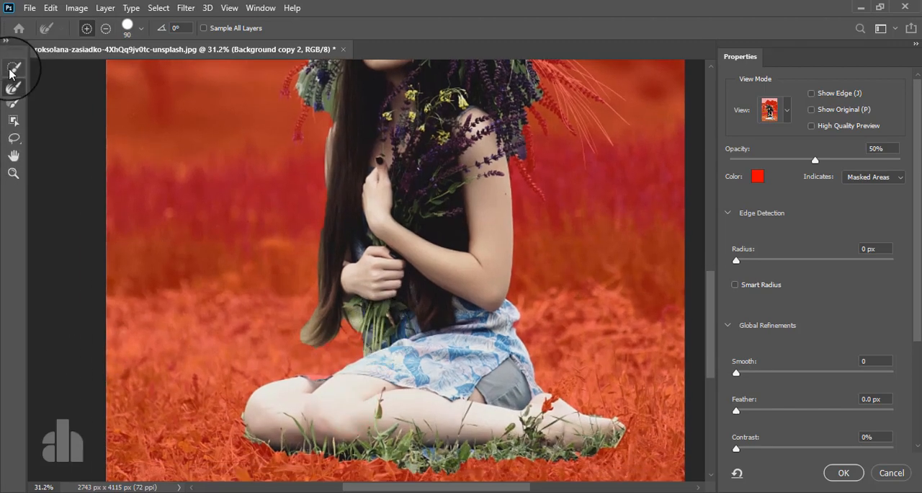
{"action": "scroll", "coordinate": [526, 383], "scroll_direction": "up", "scroll_amount": 4, "text": "alt"}
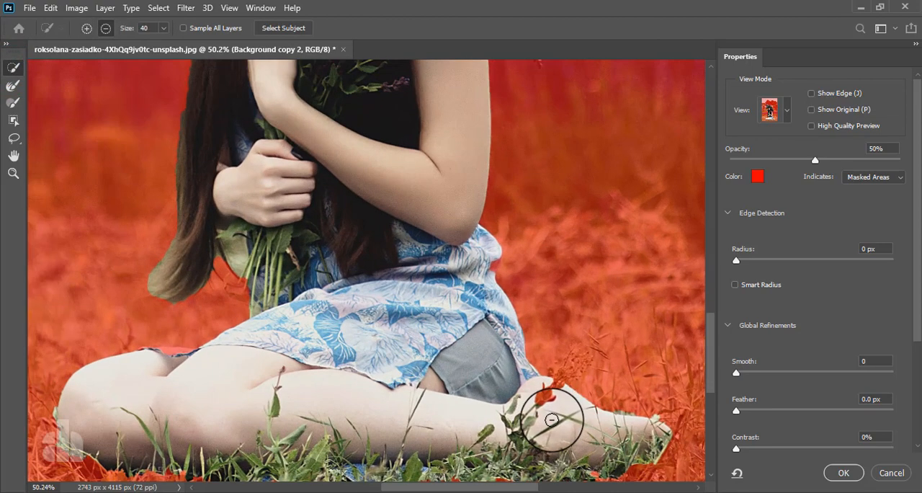
{"action": "left_click_drag", "start_coordinate": [537, 395], "coordinate": [548, 379]}
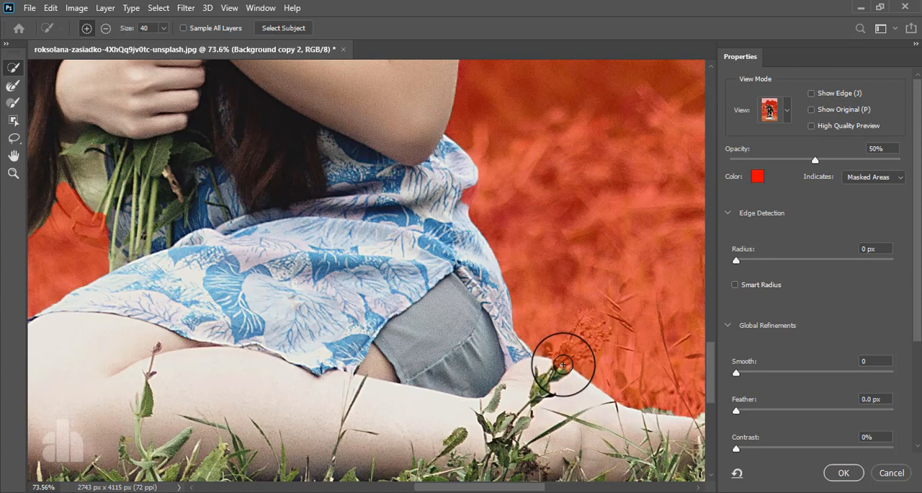
{"action": "mouse_move", "coordinate": [531, 387]}
{"action": "left_mouse_down"}
{"action": "mouse_move", "coordinate": [477, 418]}
{"action": "mouse_move", "coordinate": [623, 358]}
{"action": "left_mouse_up"}
{"action": "left_click_drag", "start_coordinate": [189, 264], "coordinate": [235, 305]}
{"action": "mouse_move", "coordinate": [180, 311]}
{"action": "left_mouse_down"}
{"action": "mouse_move", "coordinate": [204, 308]}
{"action": "mouse_move", "coordinate": [147, 307]}
{"action": "left_mouse_up"}
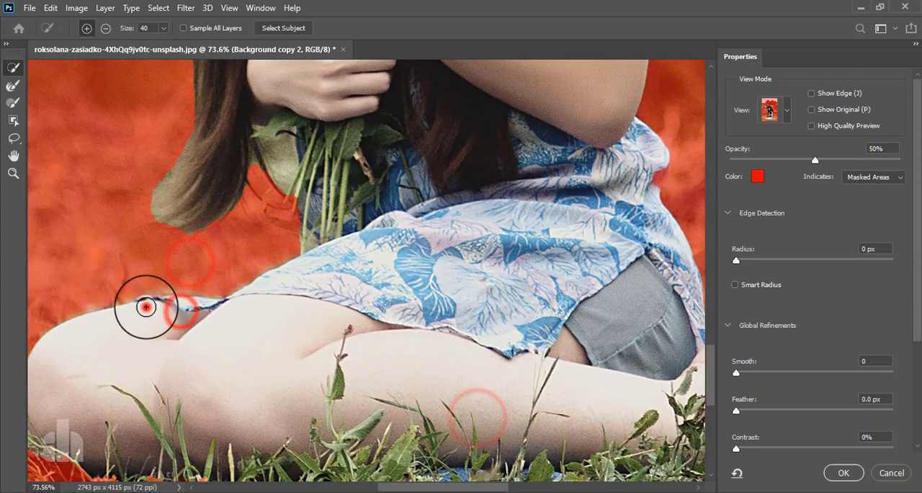
Refine the mask along the outer edge and tips of the long hair with the Refine Edge Brush
{"action": "scroll", "coordinate": [192, 271], "scroll_direction": "down", "scroll_amount": 2, "text": "alt"}
{"action": "left_click_drag", "start_coordinate": [197, 264], "coordinate": [198, 377]}
{"action": "left_click", "coordinate": [11, 85]}
{"action": "left_click_drag", "start_coordinate": [232, 331], "coordinate": [238, 393]}
{"action": "left_click_drag", "start_coordinate": [195, 322], "coordinate": [219, 346]}
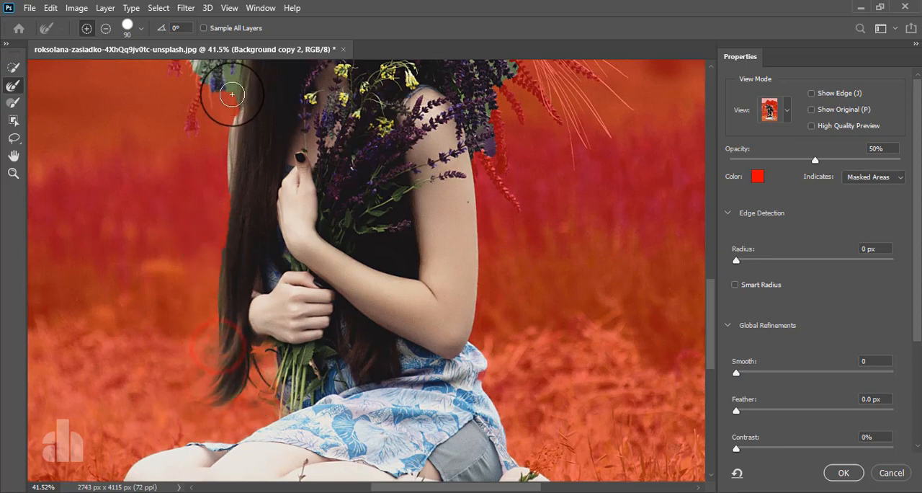
{"action": "left_click_drag", "start_coordinate": [217, 255], "coordinate": [215, 355]}
Refine the mask around the upper hair and the lavender sprigs hanging beside the face
{"action": "mouse_move", "coordinate": [237, 183]}
{"action": "left_mouse_down"}
{"action": "mouse_move", "coordinate": [274, 261]}
{"action": "mouse_move", "coordinate": [282, 404]}
{"action": "left_mouse_up"}
{"action": "scroll", "coordinate": [282, 403], "scroll_direction": "up", "scroll_amount": 2, "text": "alt"}
{"action": "mouse_move", "coordinate": [261, 214]}
{"action": "left_mouse_down"}
{"action": "mouse_move", "coordinate": [276, 268]}
{"action": "mouse_move", "coordinate": [245, 265]}
{"action": "mouse_move", "coordinate": [215, 340]}
{"action": "left_mouse_up"}
{"action": "left_click_drag", "start_coordinate": [222, 188], "coordinate": [215, 261]}
{"action": "mouse_move", "coordinate": [238, 175]}
{"action": "left_mouse_down"}
{"action": "mouse_move", "coordinate": [186, 224]}
{"action": "mouse_move", "coordinate": [195, 312]}
{"action": "left_mouse_up"}
{"action": "left_click_drag", "start_coordinate": [243, 185], "coordinate": [245, 232]}
{"action": "left_click_drag", "start_coordinate": [262, 237], "coordinate": [216, 299]}
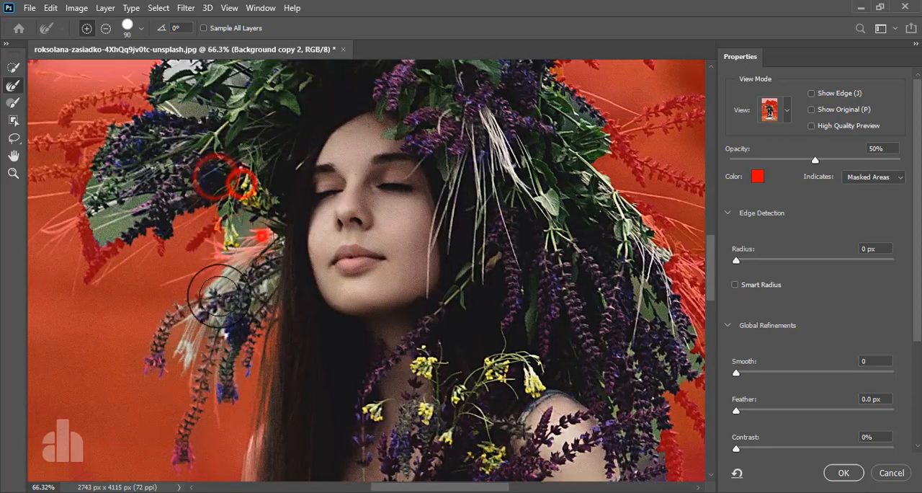
{"action": "left_click_drag", "start_coordinate": [274, 270], "coordinate": [223, 349]}
{"action": "mouse_move", "coordinate": [262, 188]}
{"action": "left_mouse_down"}
{"action": "mouse_move", "coordinate": [200, 249]}
{"action": "mouse_move", "coordinate": [190, 245]}
{"action": "mouse_move", "coordinate": [228, 219]}
{"action": "left_mouse_up"}
Refine the lavender sprigs and leaf gaps on the wreath's side facing the woman's closed eyes, clearing the background between them
{"action": "left_click_drag", "start_coordinate": [240, 223], "coordinate": [403, 329]}
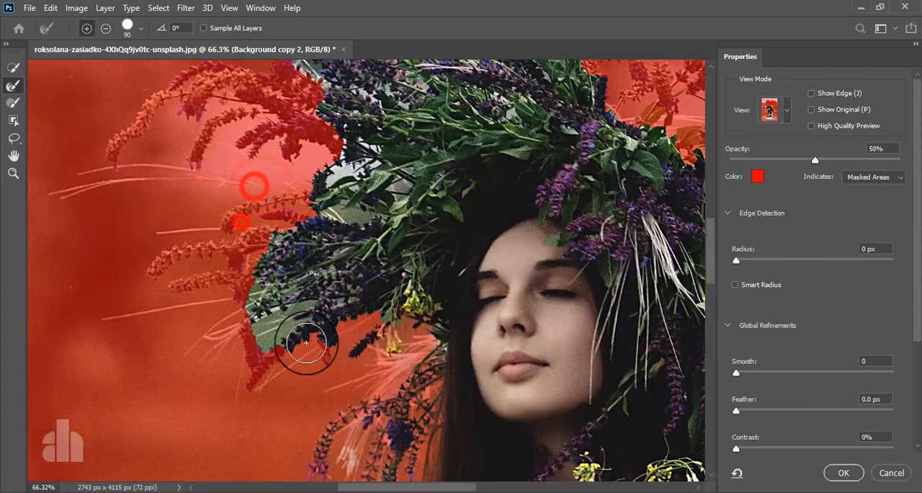
{"action": "left_click_drag", "start_coordinate": [240, 370], "coordinate": [312, 351]}
{"action": "left_click_drag", "start_coordinate": [242, 307], "coordinate": [307, 306]}
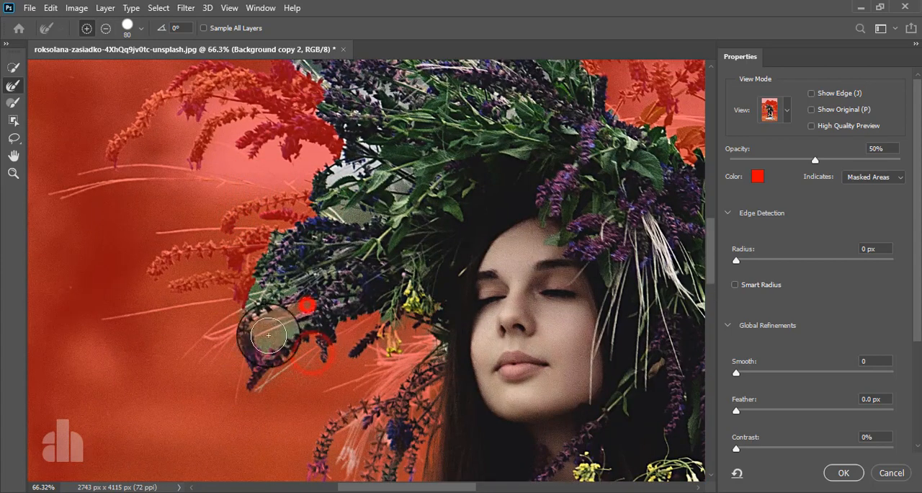
{"action": "left_click_drag", "start_coordinate": [271, 336], "coordinate": [357, 294]}
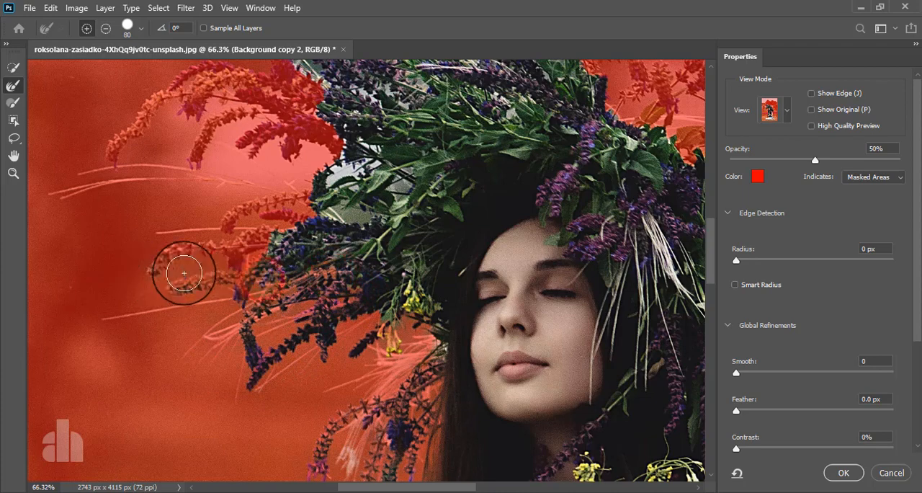
{"action": "left_click_drag", "start_coordinate": [253, 246], "coordinate": [246, 251]}
{"action": "left_click_drag", "start_coordinate": [342, 173], "coordinate": [340, 260]}
{"action": "key", "text": "bracketright"}
{"action": "key", "text": "bracketright"}
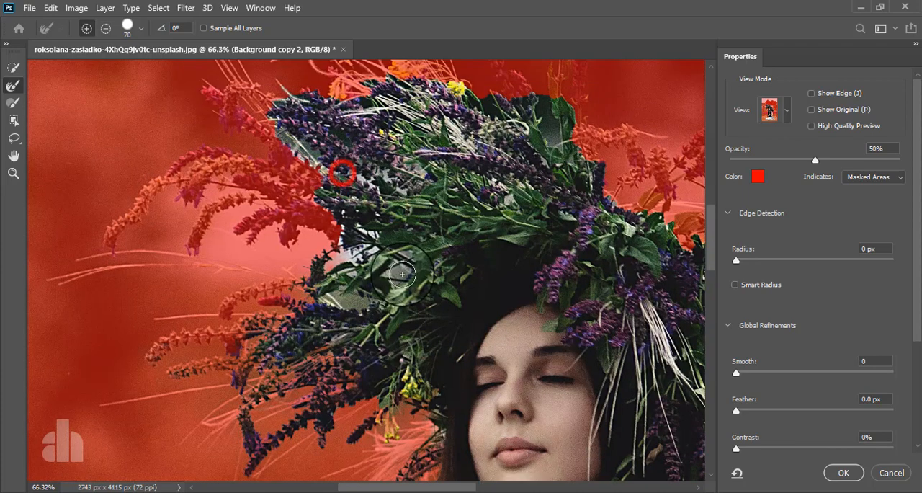
{"action": "left_click_drag", "start_coordinate": [400, 271], "coordinate": [370, 294]}
{"action": "left_click_drag", "start_coordinate": [361, 299], "coordinate": [327, 300]}
Quick-select the arching lavender sprigs at the wreath's upper left and subtract the sky between them with a size 20 brush
{"action": "key", "text": "w"}
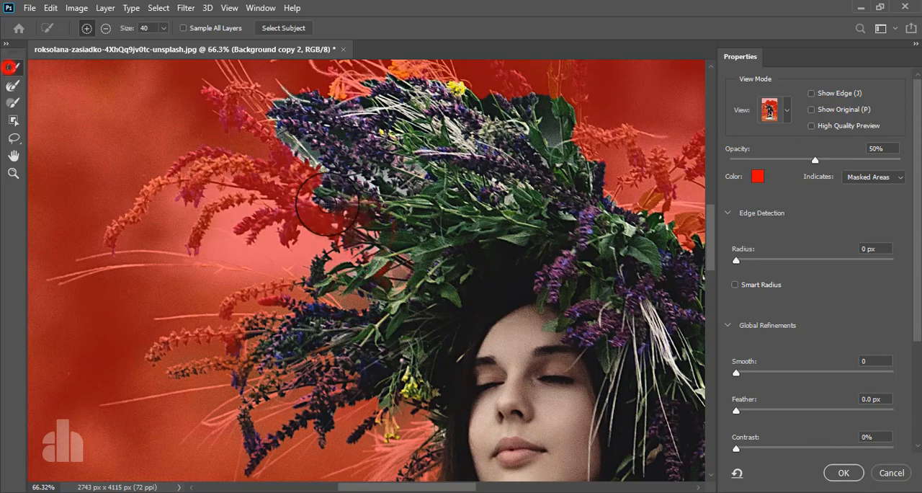
{"action": "mouse_move", "coordinate": [320, 186]}
{"action": "left_mouse_down"}
{"action": "mouse_move", "coordinate": [255, 175]}
{"action": "mouse_move", "coordinate": [193, 170]}
{"action": "left_mouse_up"}
{"action": "left_click_drag", "start_coordinate": [324, 214], "coordinate": [257, 223]}
{"action": "left_click_drag", "start_coordinate": [152, 190], "coordinate": [127, 220]}
{"action": "left_click", "coordinate": [154, 232], "text": "alt"}
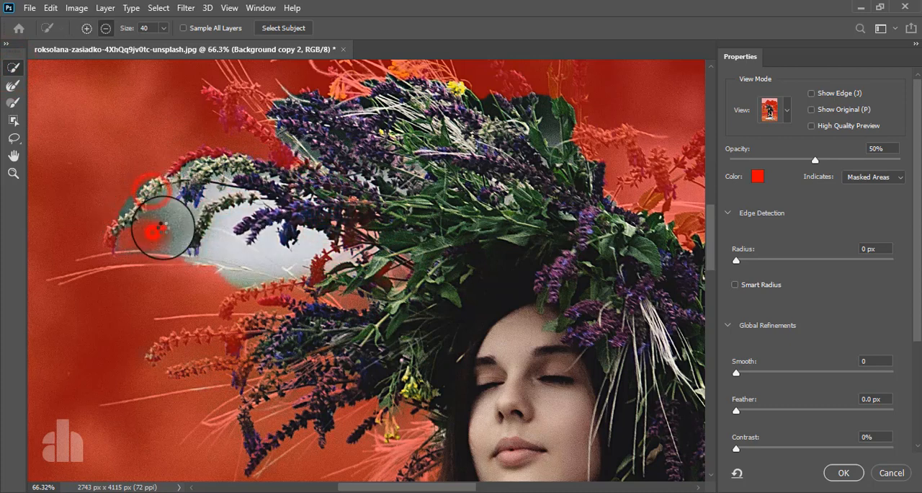
{"action": "left_click", "coordinate": [163, 229], "text": "alt"}
{"action": "mouse_move", "coordinate": [238, 255]}
{"action": "left_mouse_down"}
{"action": "mouse_move", "coordinate": [271, 260]}
{"action": "mouse_move", "coordinate": [213, 191]}
{"action": "mouse_move", "coordinate": [201, 234]}
{"action": "left_mouse_up"}
{"action": "key", "text": "ctrl+z"}
{"action": "key", "text": "bracketleft"}
{"action": "key", "text": "bracketleft"}
{"action": "key", "text": "bracketleft"}
{"action": "left_click", "coordinate": [218, 192], "text": "alt"}
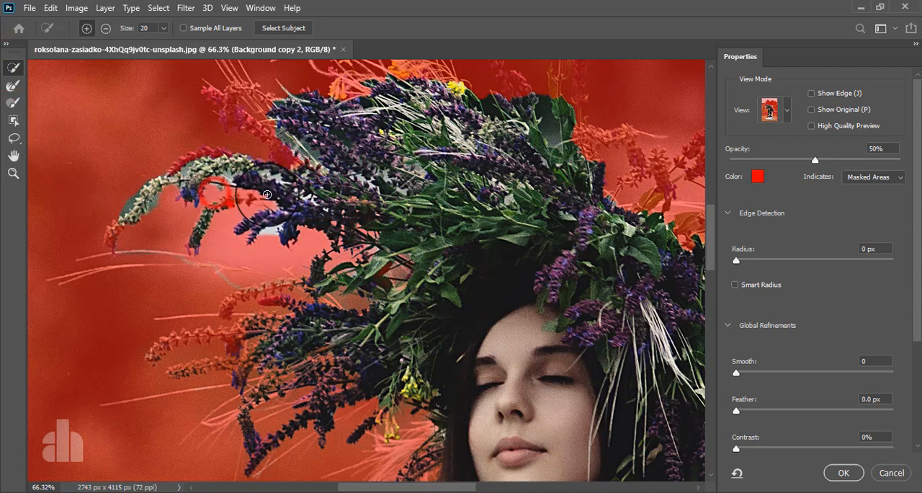
Refine the mask around the wreath's upper-left sprigs and the thin stems along its top with the Refine Edge Brush
{"action": "left_click", "coordinate": [12, 87]}
{"action": "mouse_move", "coordinate": [234, 204]}
{"action": "left_mouse_down"}
{"action": "mouse_move", "coordinate": [203, 191]}
{"action": "mouse_move", "coordinate": [188, 167]}
{"action": "mouse_move", "coordinate": [268, 229]}
{"action": "mouse_move", "coordinate": [235, 168]}
{"action": "mouse_move", "coordinate": [330, 173]}
{"action": "left_mouse_up"}
{"action": "mouse_move", "coordinate": [336, 179]}
{"action": "left_mouse_down"}
{"action": "mouse_move", "coordinate": [348, 225]}
{"action": "mouse_move", "coordinate": [383, 215]}
{"action": "mouse_move", "coordinate": [338, 147]}
{"action": "mouse_move", "coordinate": [345, 230]}
{"action": "left_mouse_up"}
{"action": "mouse_move", "coordinate": [308, 275]}
{"action": "left_mouse_down"}
{"action": "mouse_move", "coordinate": [240, 213]}
{"action": "mouse_move", "coordinate": [424, 189]}
{"action": "mouse_move", "coordinate": [551, 222]}
{"action": "mouse_move", "coordinate": [511, 196]}
{"action": "left_mouse_up"}
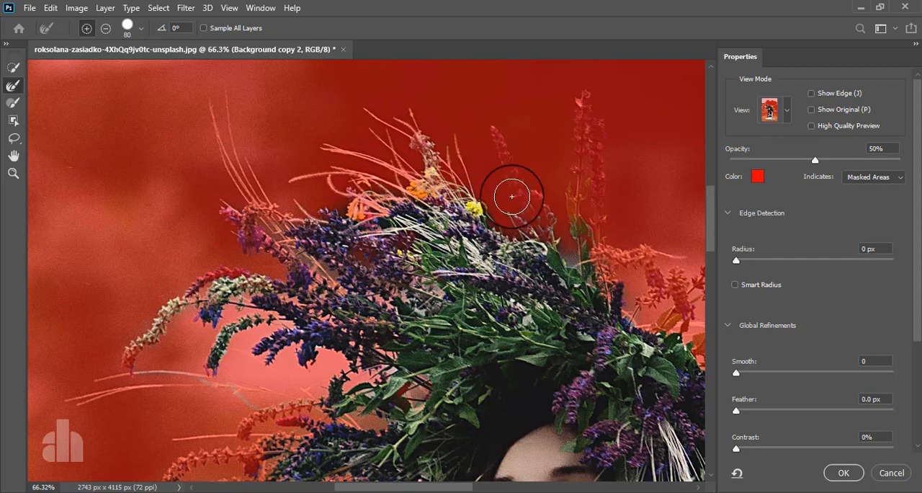
{"action": "left_click_drag", "start_coordinate": [499, 136], "coordinate": [532, 220]}
{"action": "key", "text": "["}
{"action": "left_click_drag", "start_coordinate": [583, 115], "coordinate": [598, 255]}
Refine the sprigs and fine grass stems on the wreath's right side, down to the flowers beside the shoulder
{"action": "left_click_drag", "start_coordinate": [636, 308], "coordinate": [364, 181]}
{"action": "mouse_move", "coordinate": [400, 162]}
{"action": "left_mouse_down"}
{"action": "mouse_move", "coordinate": [447, 137]}
{"action": "mouse_move", "coordinate": [424, 149]}
{"action": "mouse_move", "coordinate": [315, 123]}
{"action": "mouse_move", "coordinate": [329, 128]}
{"action": "mouse_move", "coordinate": [343, 108]}
{"action": "left_mouse_up"}
{"action": "mouse_move", "coordinate": [461, 245]}
{"action": "left_mouse_down"}
{"action": "mouse_move", "coordinate": [553, 235]}
{"action": "mouse_move", "coordinate": [514, 322]}
{"action": "mouse_move", "coordinate": [540, 329]}
{"action": "mouse_move", "coordinate": [566, 305]}
{"action": "mouse_move", "coordinate": [531, 389]}
{"action": "mouse_move", "coordinate": [393, 196]}
{"action": "left_mouse_up"}
{"action": "left_click_drag", "start_coordinate": [451, 220], "coordinate": [660, 441]}
{"action": "left_click_drag", "start_coordinate": [618, 380], "coordinate": [604, 265]}
{"action": "left_click_drag", "start_coordinate": [399, 175], "coordinate": [426, 315]}
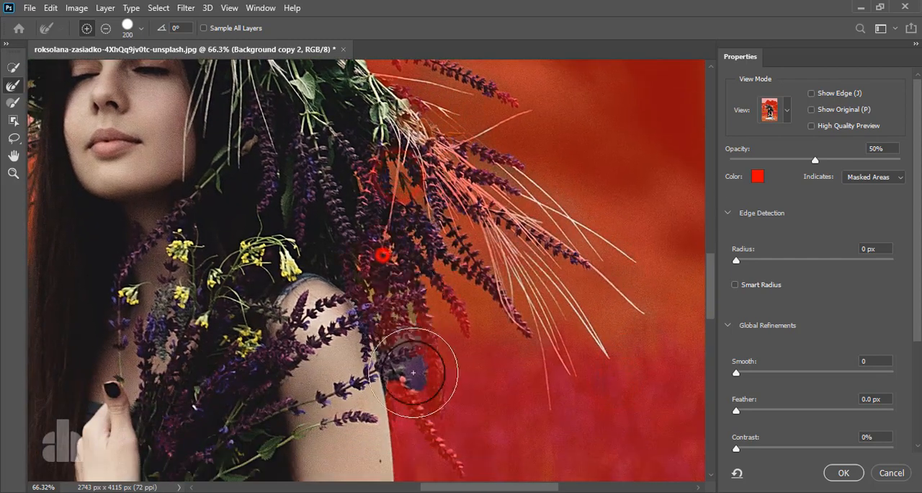
{"action": "left_click_drag", "start_coordinate": [413, 373], "coordinate": [468, 462]}
Refine the mask edge with the Refine Edge Brush from the flowers beside the shoulder down the woman's back and dress
{"action": "left_click_drag", "start_coordinate": [484, 410], "coordinate": [465, 170]}
{"action": "scroll", "coordinate": [461, 302], "scroll_direction": "down", "scroll_amount": 3}
{"action": "left_click_drag", "start_coordinate": [475, 379], "coordinate": [466, 180]}
{"action": "scroll", "coordinate": [418, 209], "scroll_direction": "down", "scroll_amount": 3}
{"action": "scroll", "coordinate": [387, 227], "scroll_direction": "up", "scroll_amount": 8}
{"action": "key", "text": "["}
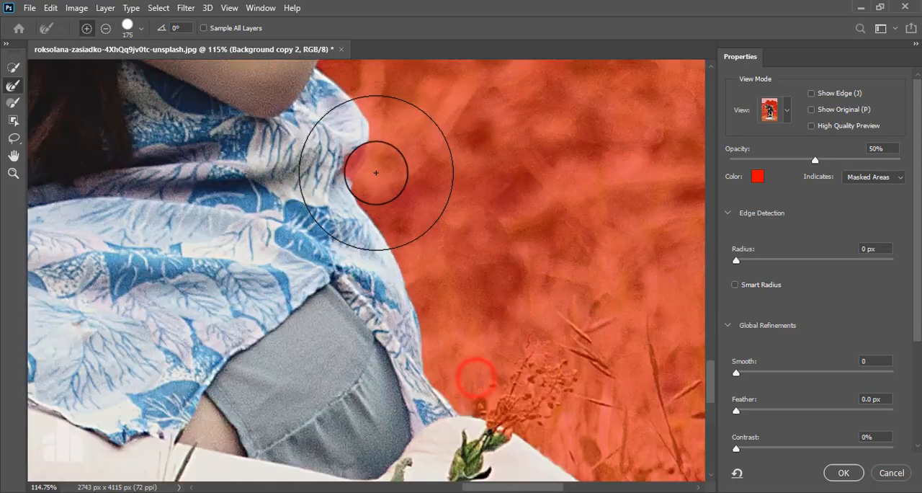
{"action": "scroll", "coordinate": [414, 202], "scroll_direction": "down", "scroll_amount": 8}
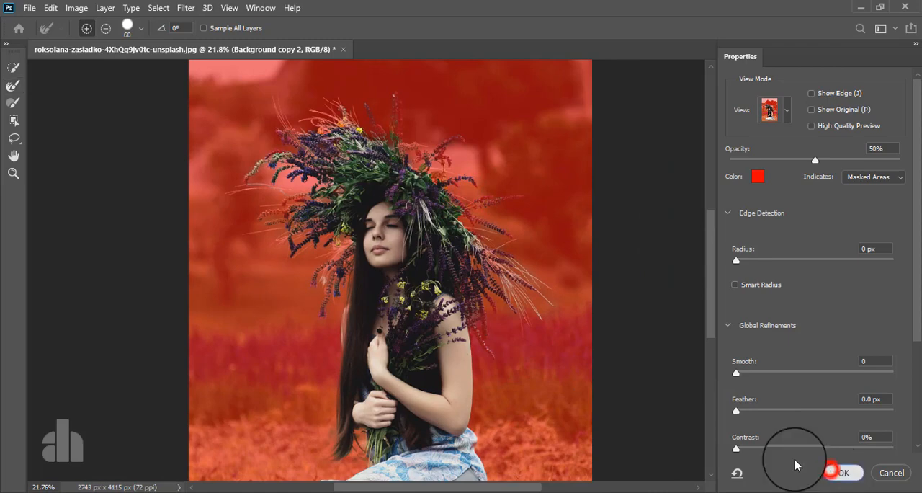
Accept the refined selection and turn it into a layer mask on the Background copy 2 layer
{"action": "left_click", "coordinate": [839, 471]}
{"action": "scroll", "coordinate": [333, 252], "scroll_direction": "down", "scroll_amount": 2}
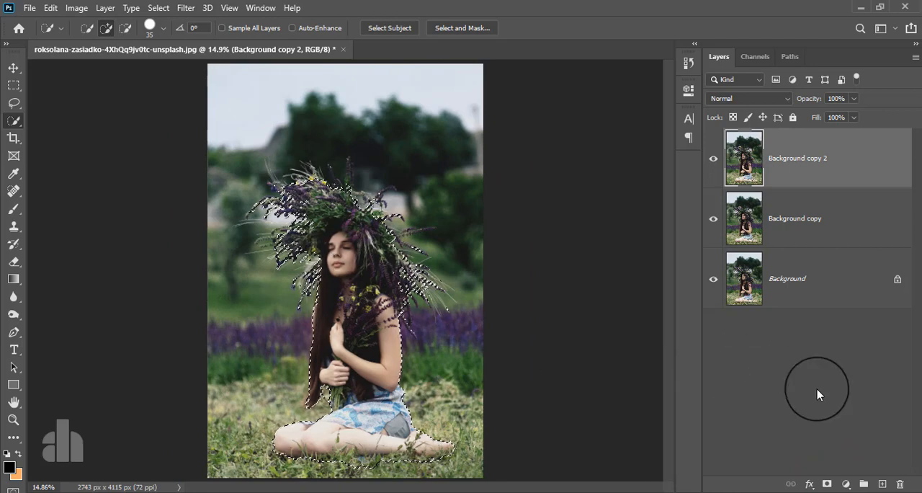
{"action": "left_click", "coordinate": [828, 484]}
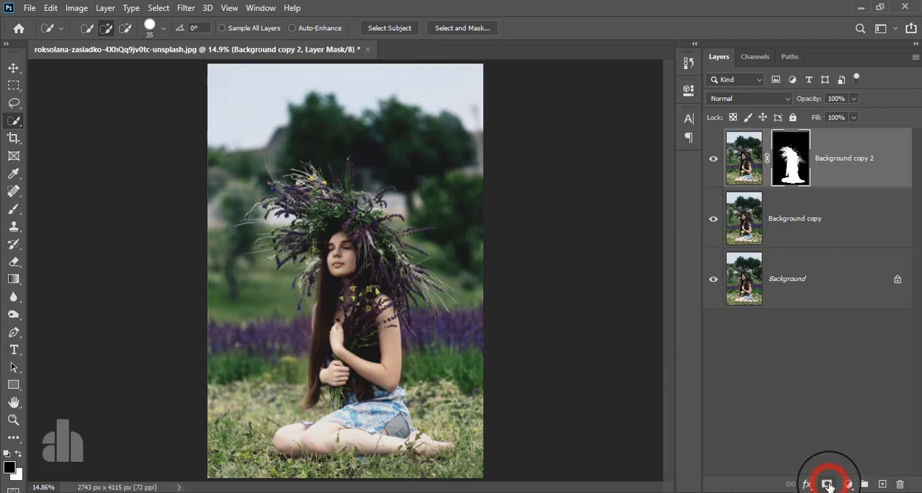
{"action": "left_click", "coordinate": [12, 69]}
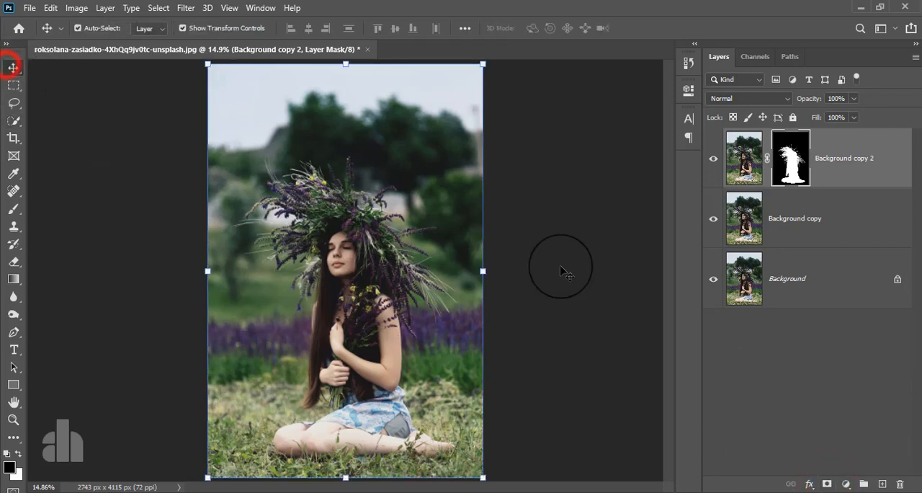
Hide the Background copy 2 layer and add a Brightness/Contrast adjustment layer above Background copy
{"action": "left_click", "coordinate": [713, 164]}
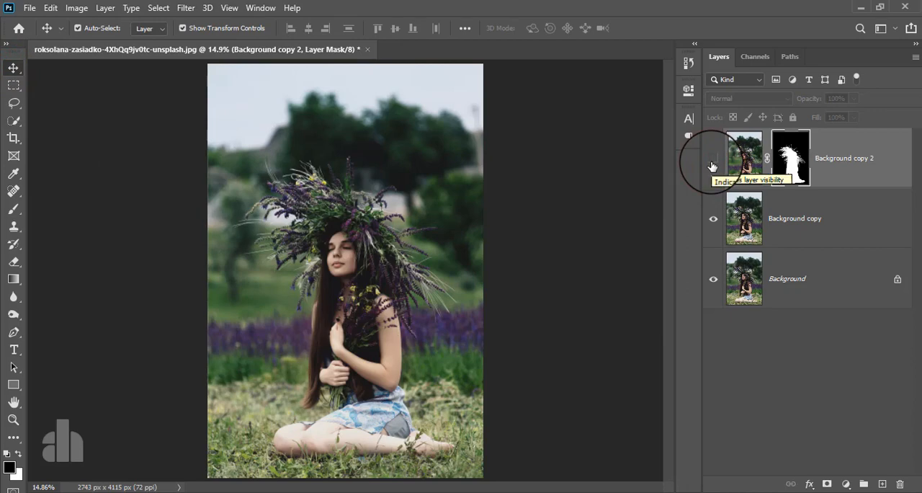
{"action": "left_click", "coordinate": [839, 221]}
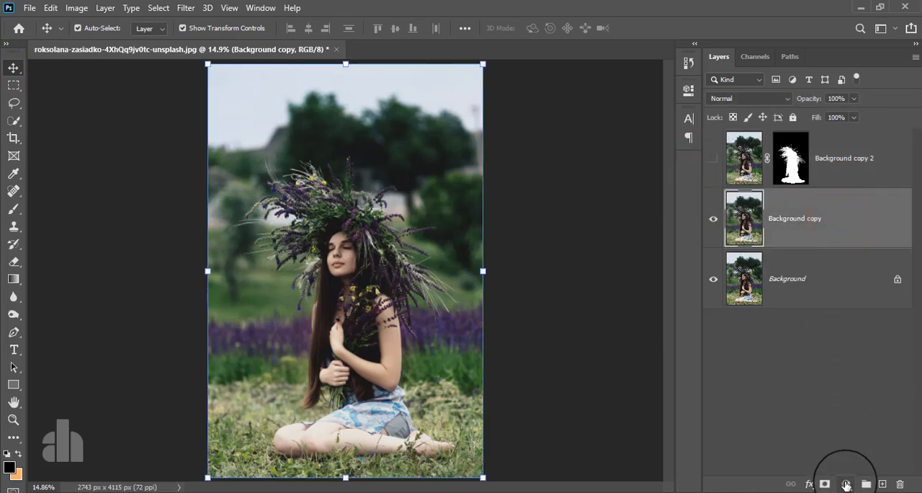
{"action": "left_click", "coordinate": [846, 483]}
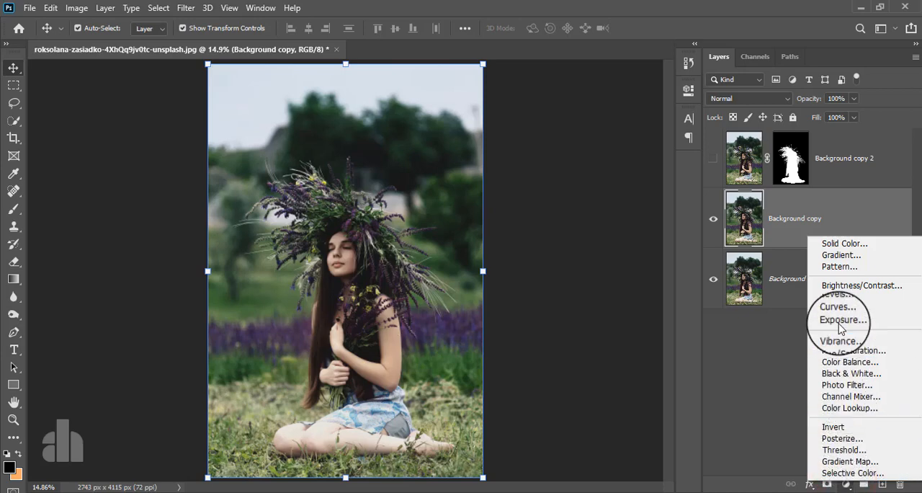
{"action": "left_click", "coordinate": [841, 286]}
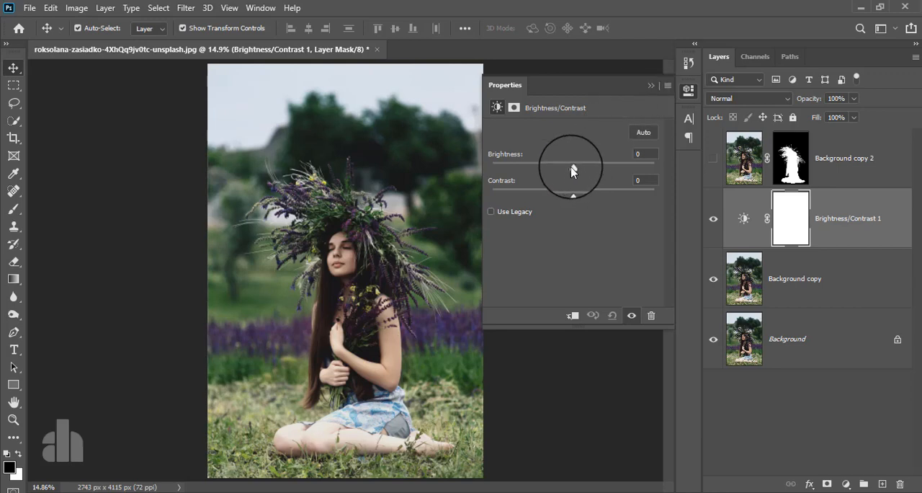
Set the adjustment's brightness to 99 and contrast to -50, and show the Background copy 2 layer again
{"action": "left_click_drag", "start_coordinate": [574, 170], "coordinate": [609, 170]}
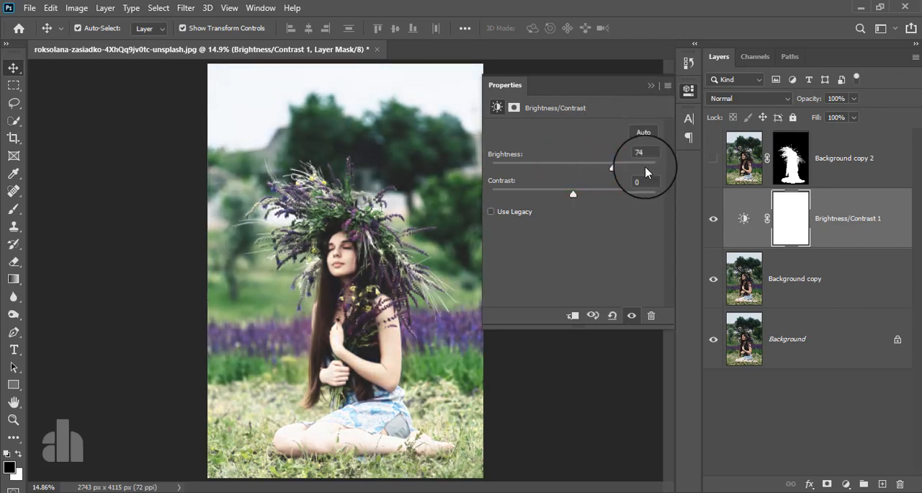
{"action": "left_click", "coordinate": [712, 158]}
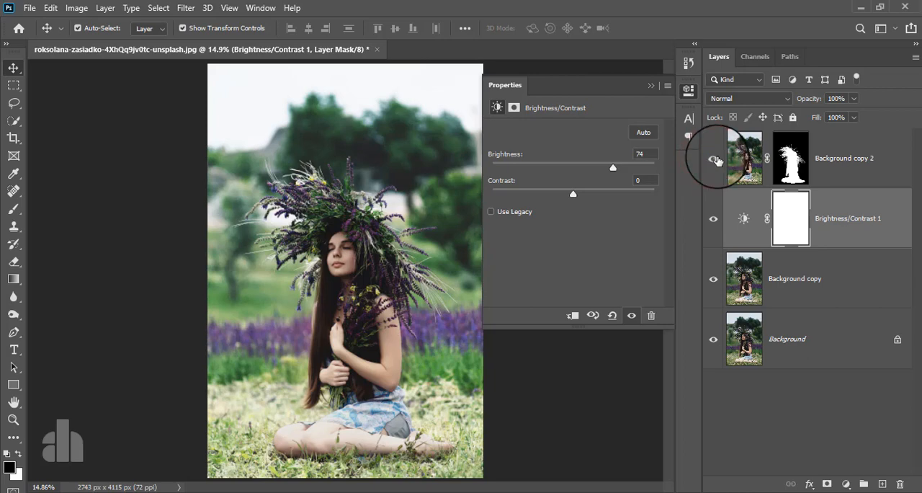
{"action": "left_click_drag", "start_coordinate": [612, 170], "coordinate": [626, 183]}
{"action": "left_click_drag", "start_coordinate": [555, 199], "coordinate": [487, 199]}
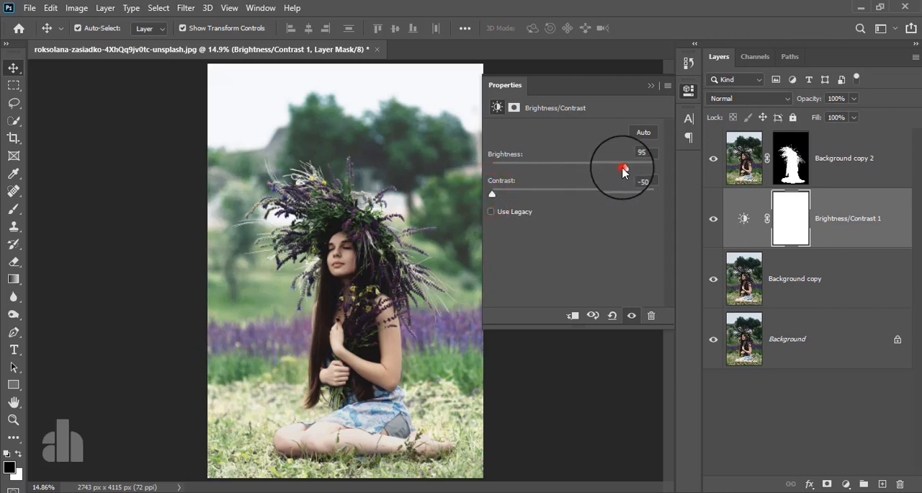
{"action": "mouse_move", "coordinate": [624, 170]}
{"action": "left_mouse_down"}
{"action": "mouse_move", "coordinate": [636, 172]}
{"action": "mouse_move", "coordinate": [625, 173]}
{"action": "left_mouse_up"}
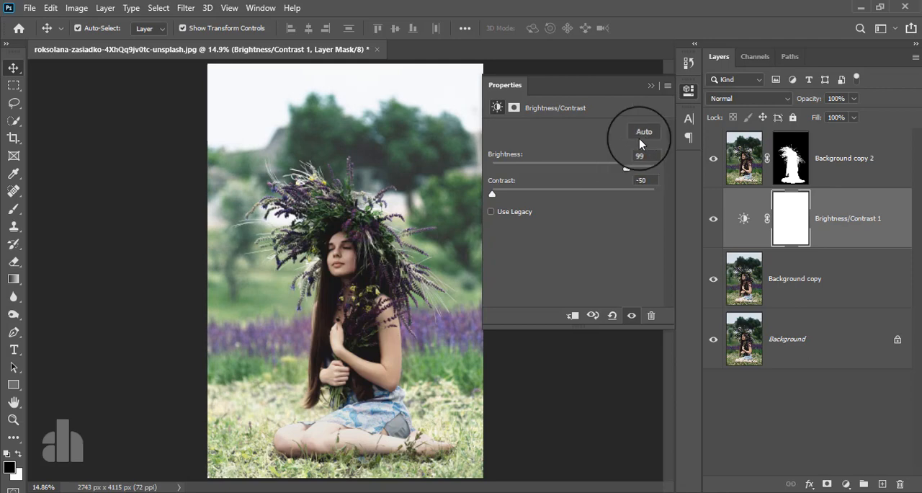
{"action": "left_click", "coordinate": [647, 87]}
Compare the image with and without the masked Background copy 2 layer over the brightened background
{"action": "left_click", "coordinate": [713, 159]}
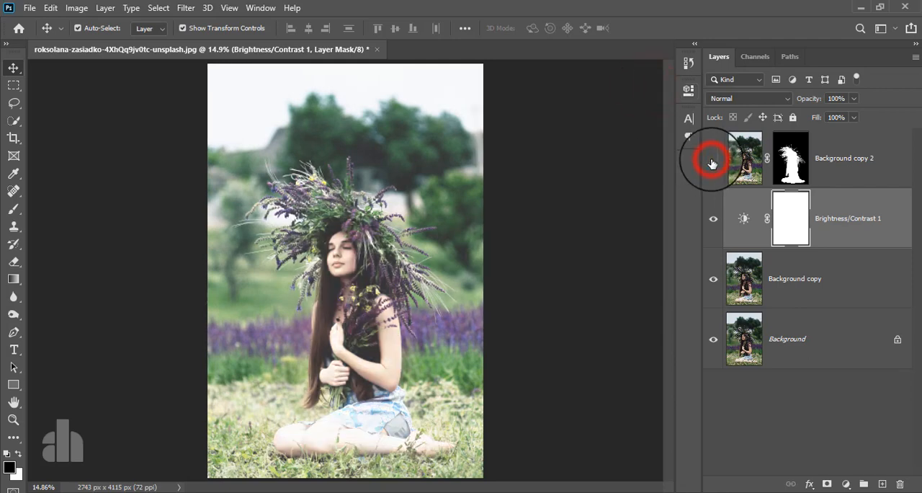
{"action": "left_click", "coordinate": [712, 160]}
{"action": "left_click", "coordinate": [712, 161]}
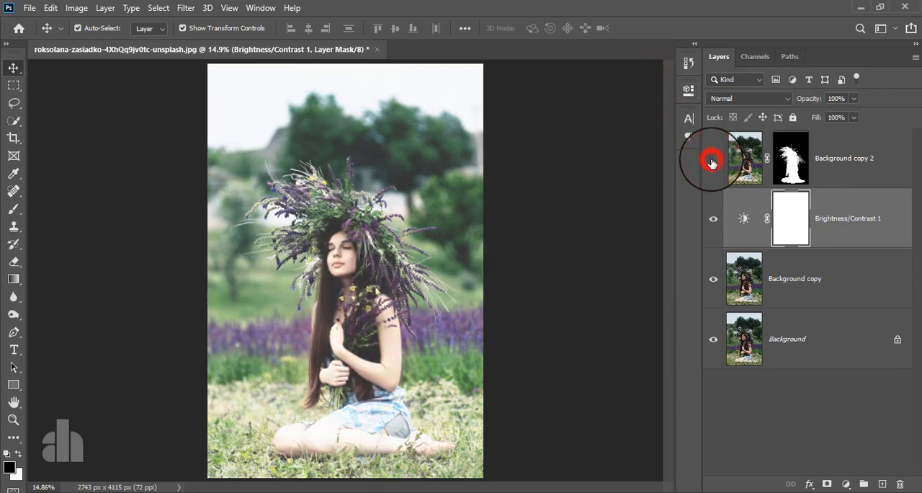
{"action": "left_click", "coordinate": [712, 162]}
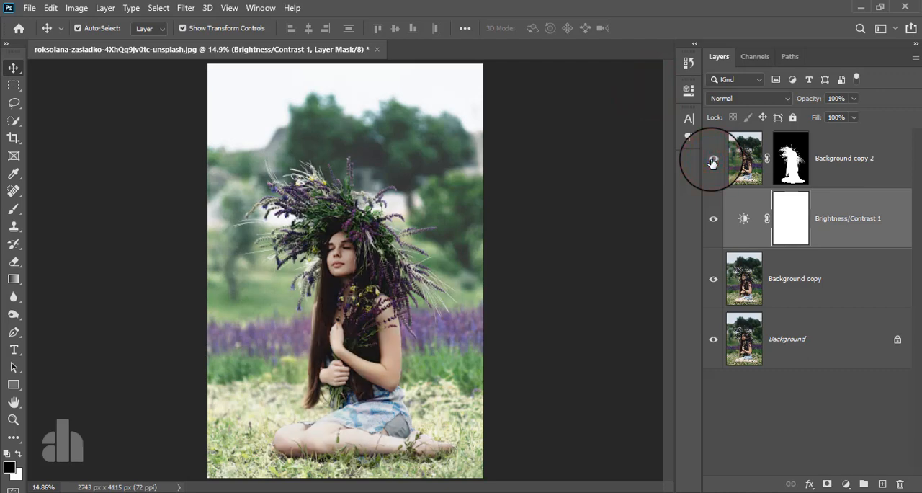
Stamp all visible layers into a new layer above Background copy 2 and convert it for smart filters
{"action": "left_click", "coordinate": [852, 152]}
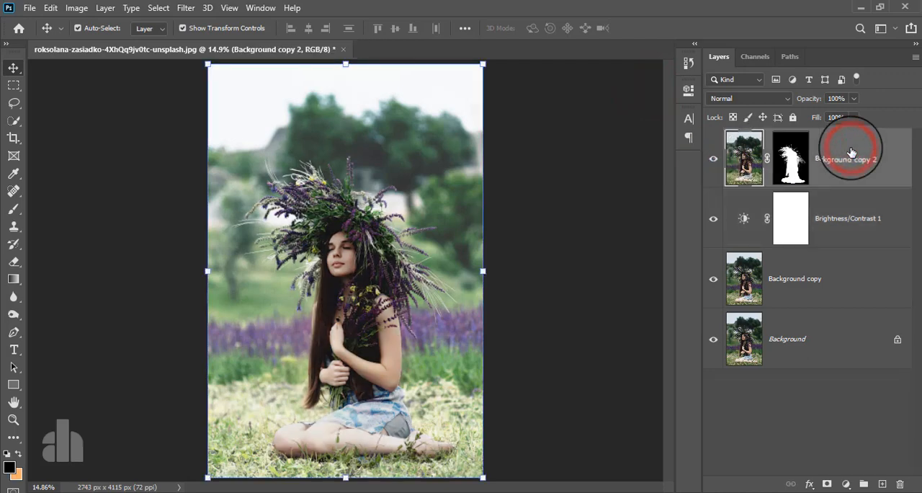
{"action": "key", "text": "ctrl+alt+shift+e"}
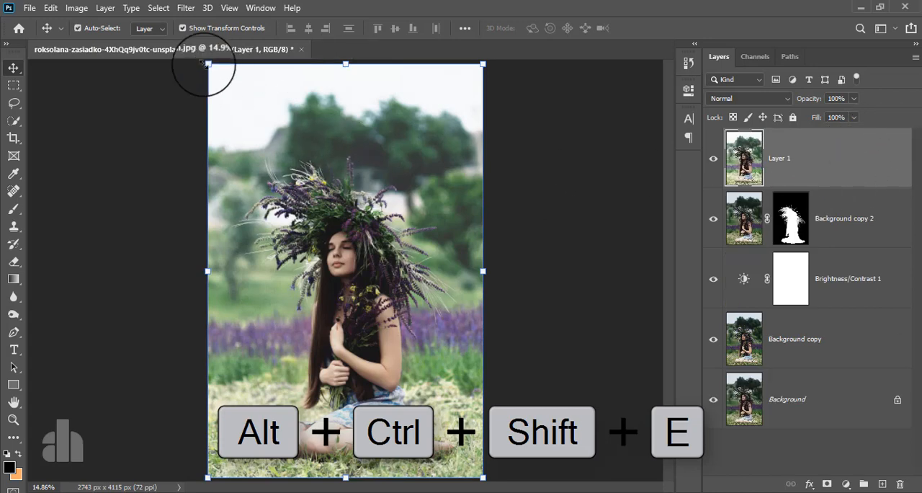
{"action": "left_click", "coordinate": [185, 9]}
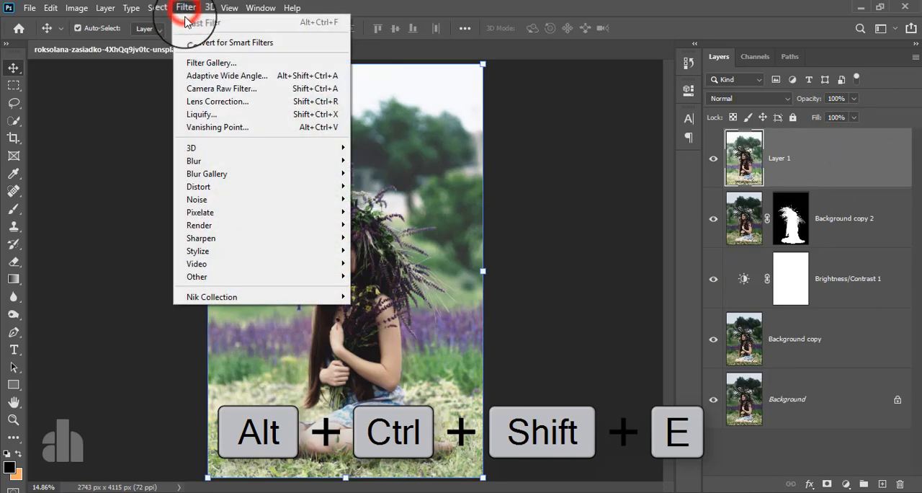
{"action": "left_click", "coordinate": [214, 45]}
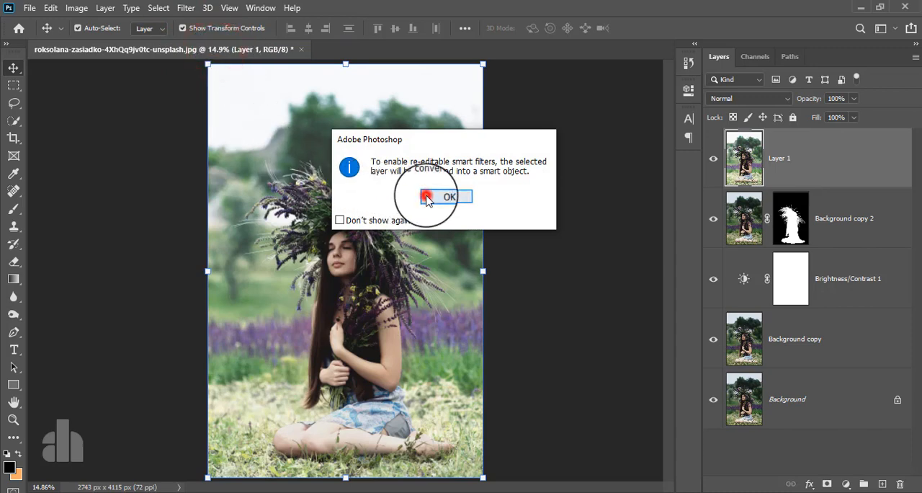
{"action": "left_click", "coordinate": [428, 199]}
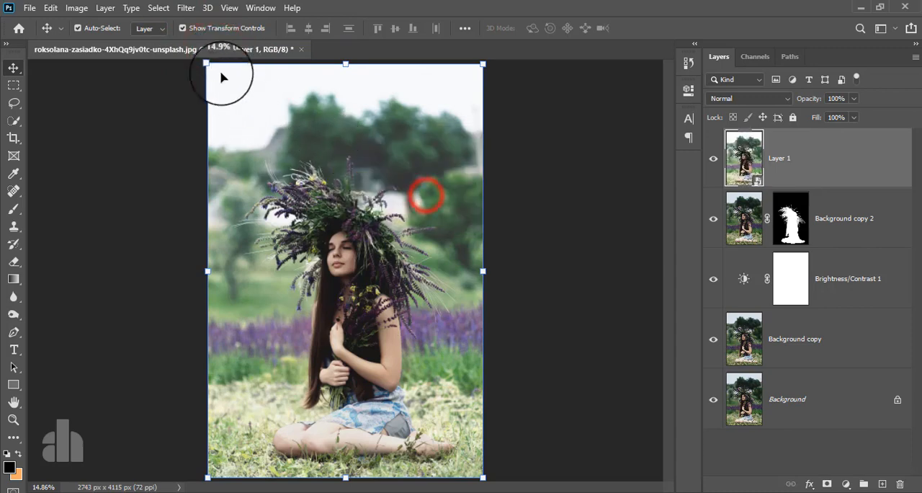
Start the Camera Raw Filter on the merged layer with Highlights -100, Shadows -7, Whites +29 and Blacks -23
{"action": "left_click", "coordinate": [185, 9]}
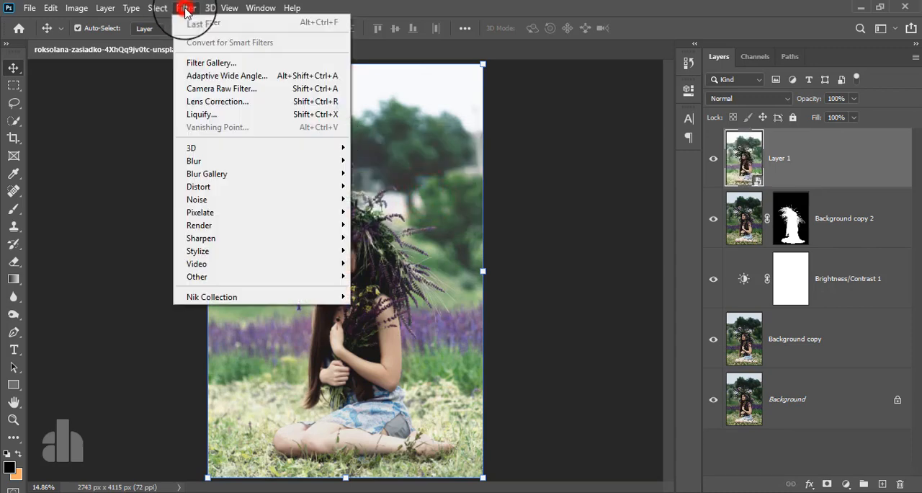
{"action": "left_click", "coordinate": [218, 93]}
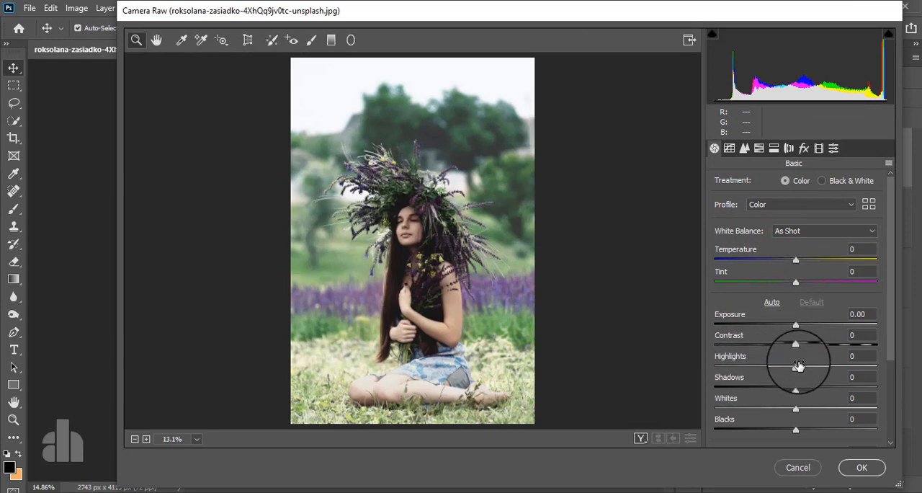
{"action": "left_click_drag", "start_coordinate": [797, 366], "coordinate": [698, 375]}
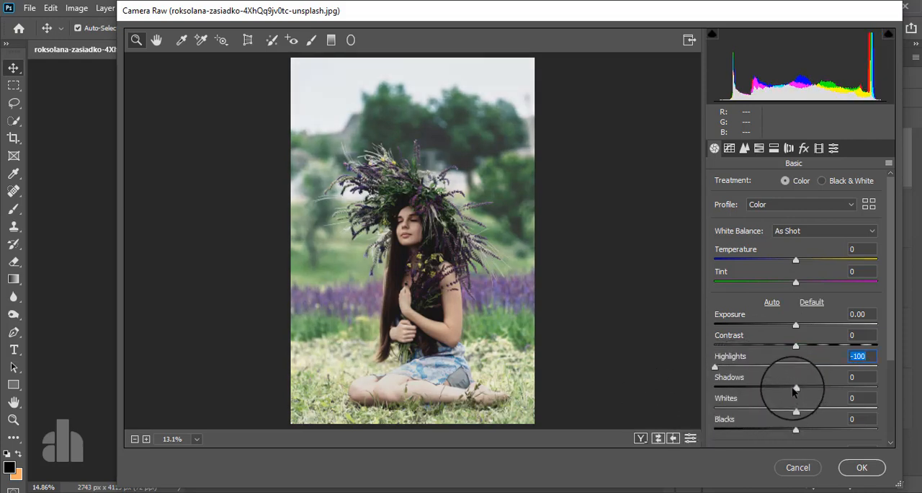
{"action": "left_click_drag", "start_coordinate": [795, 389], "coordinate": [780, 431]}
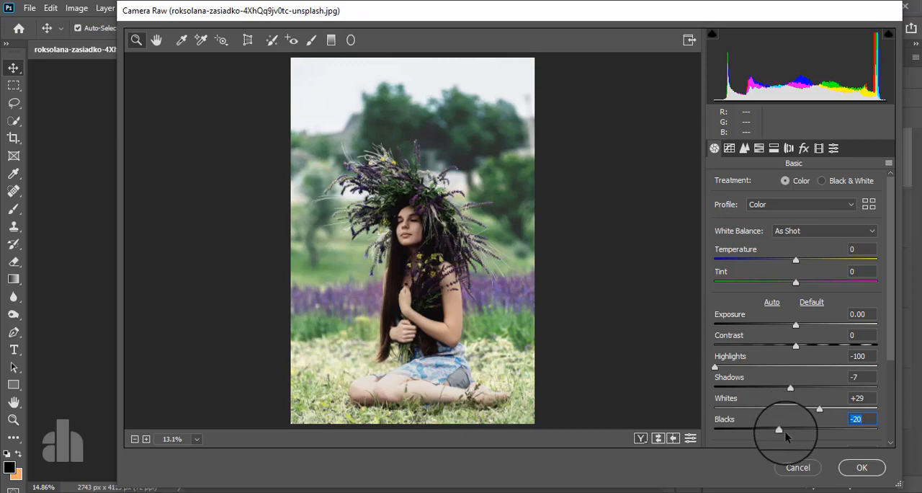
{"action": "left_click_drag", "start_coordinate": [779, 430], "coordinate": [777, 434]}
Set the Camera Raw saturation to +25
{"action": "scroll", "coordinate": [793, 399], "scroll_direction": "down", "scroll_amount": 1}
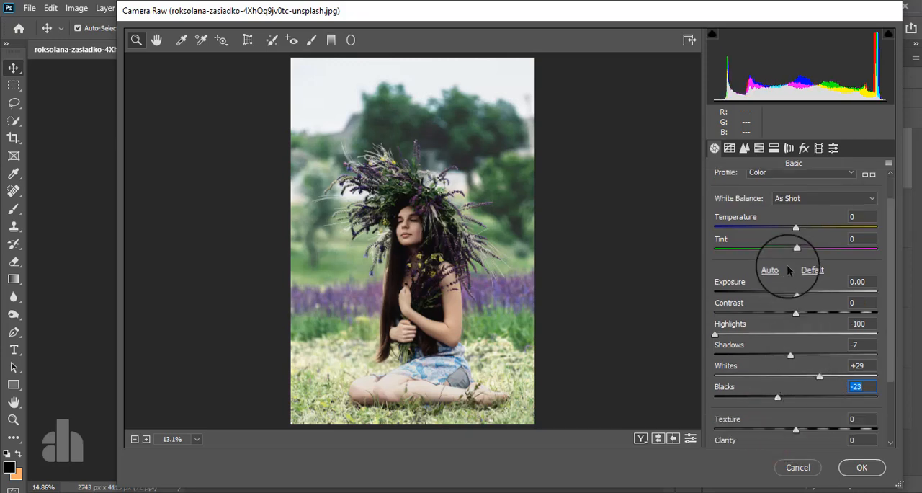
{"action": "scroll", "coordinate": [781, 342], "scroll_direction": "down", "scroll_amount": 3}
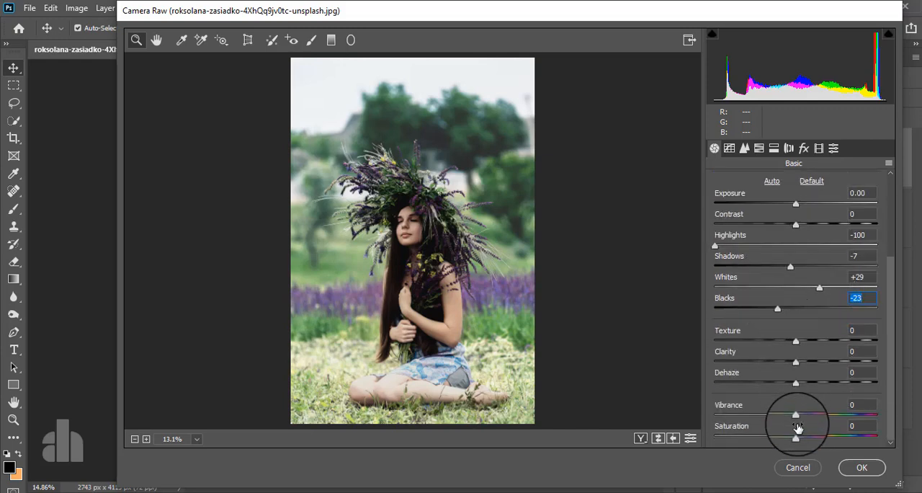
{"action": "left_click_drag", "start_coordinate": [795, 438], "coordinate": [817, 439]}
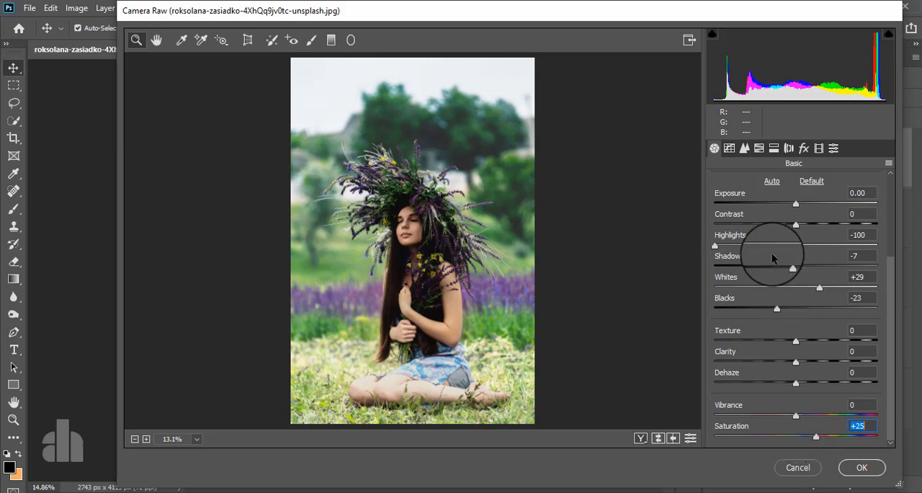
Add three points to the RGB point tone curve, at the shadows, midtones and highlights
{"action": "left_click", "coordinate": [730, 149]}
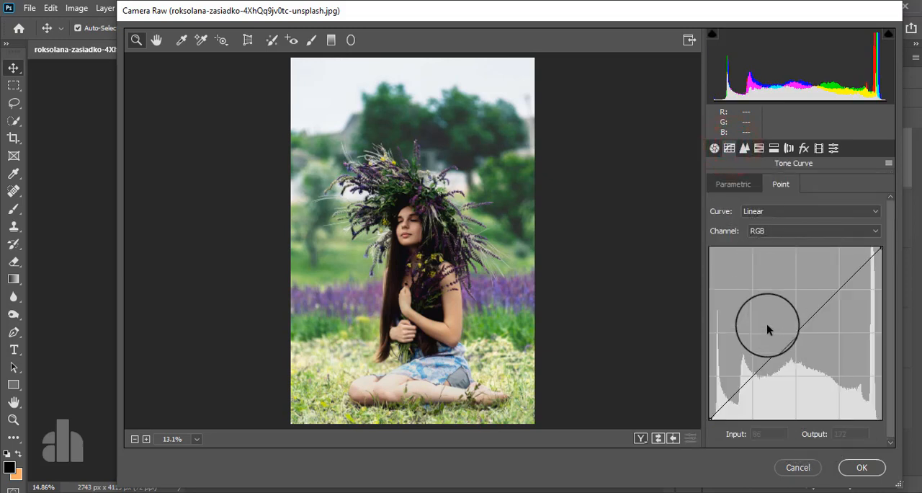
{"action": "left_click", "coordinate": [754, 374]}
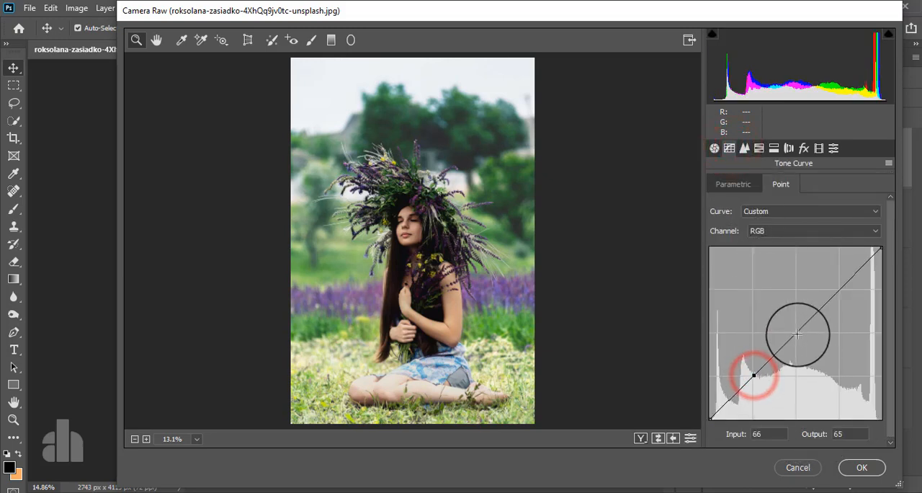
{"action": "left_click", "coordinate": [793, 333]}
{"action": "left_click", "coordinate": [839, 290]}
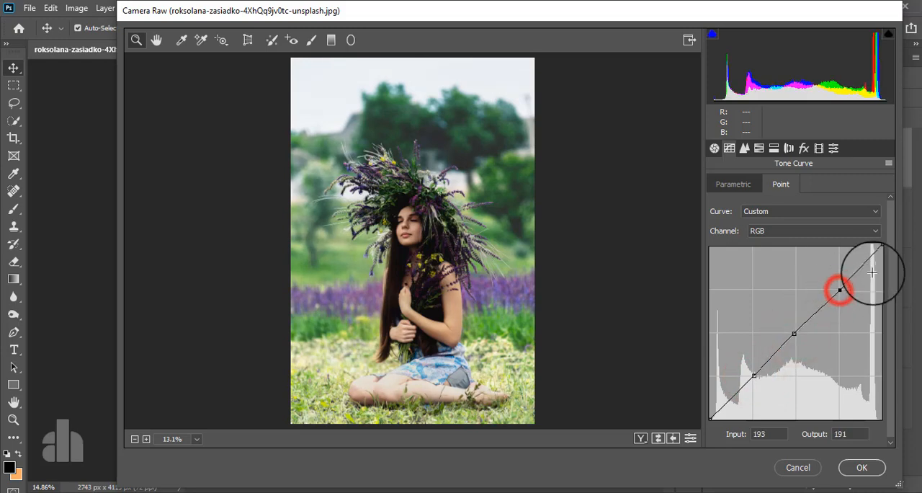
Adjust the curve's midtone point to 129/125 and shadow point to 65/65, nudge the black endpoint, and lower the white endpoint to output 240
{"action": "mouse_move", "coordinate": [793, 332]}
{"action": "left_mouse_down"}
{"action": "mouse_move", "coordinate": [799, 340]}
{"action": "mouse_move", "coordinate": [783, 329]}
{"action": "mouse_move", "coordinate": [796, 334]}
{"action": "left_mouse_up"}
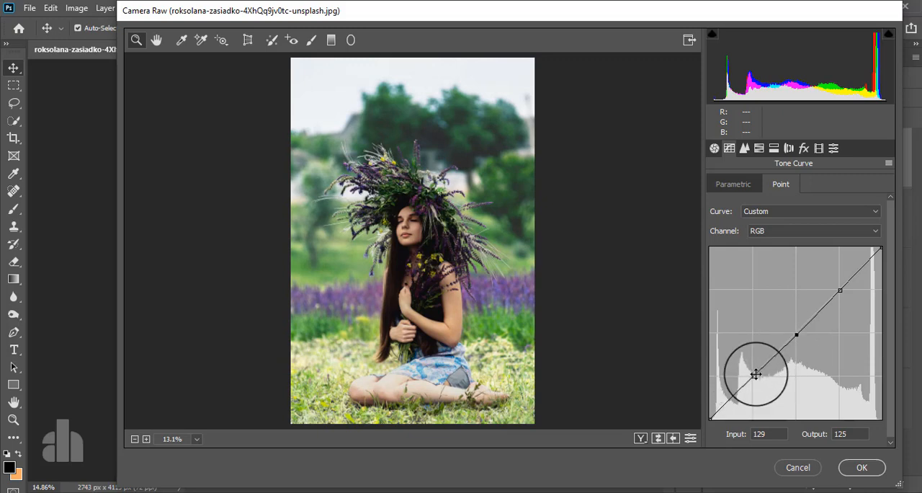
{"action": "left_click_drag", "start_coordinate": [755, 373], "coordinate": [753, 375]}
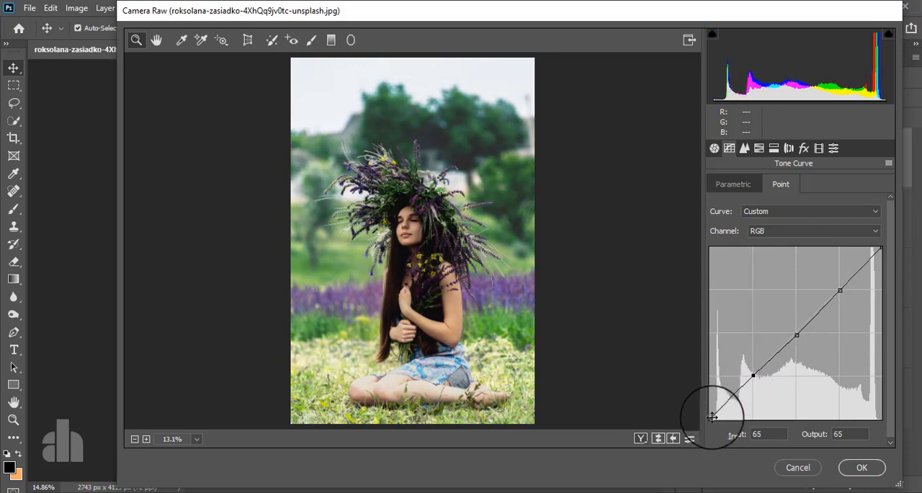
{"action": "left_click_drag", "start_coordinate": [712, 417], "coordinate": [710, 416]}
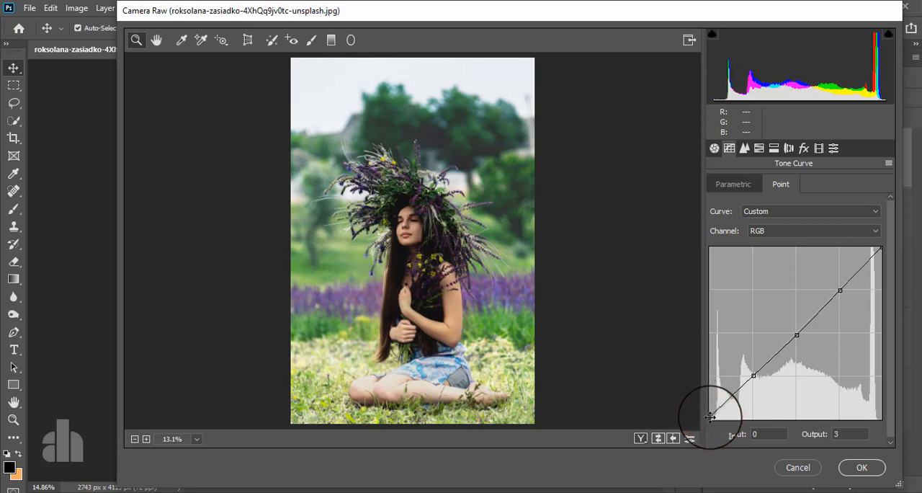
{"action": "mouse_move", "coordinate": [881, 246]}
{"action": "left_mouse_down"}
{"action": "mouse_move", "coordinate": [866, 241]}
{"action": "mouse_move", "coordinate": [881, 258]}
{"action": "left_mouse_up"}
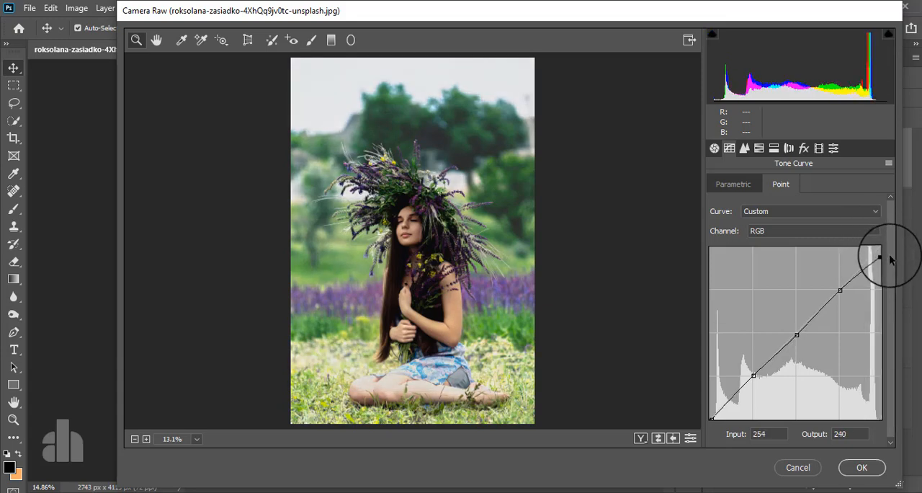
Set the HSL saturation to Oranges +24, Yellows +16 and Greens -27
{"action": "left_click", "coordinate": [760, 148]}
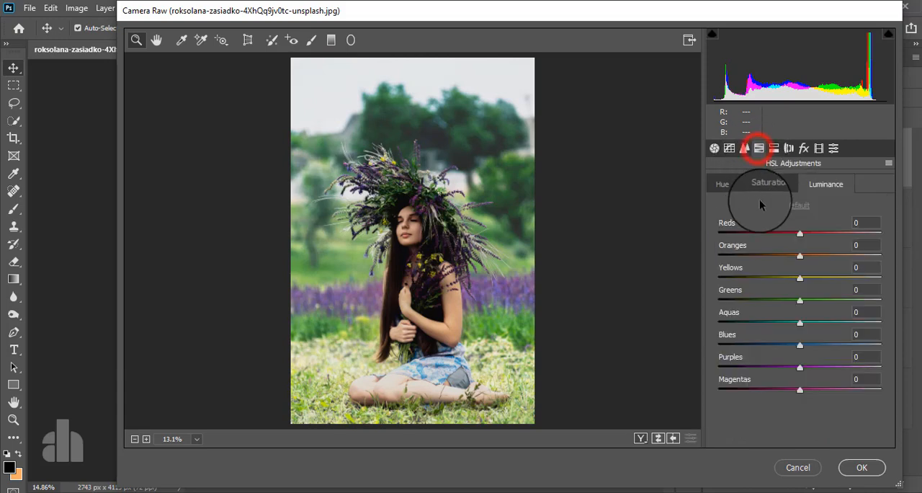
{"action": "left_click", "coordinate": [768, 184]}
{"action": "left_click_drag", "start_coordinate": [798, 256], "coordinate": [823, 301]}
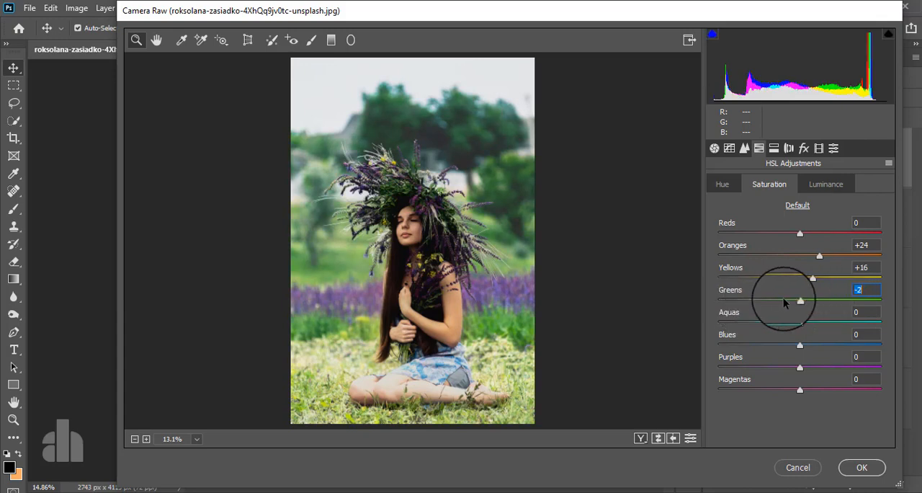
Set the HSL luminance to Oranges +32, Yellows -47 and Greens -42, and raise the Reds saturation to +100
{"action": "left_click", "coordinate": [825, 184]}
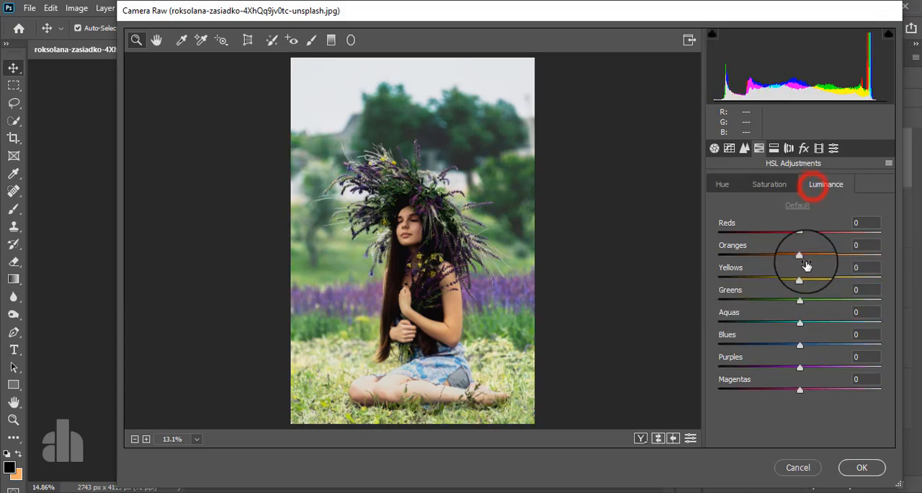
{"action": "left_click_drag", "start_coordinate": [799, 254], "coordinate": [826, 258]}
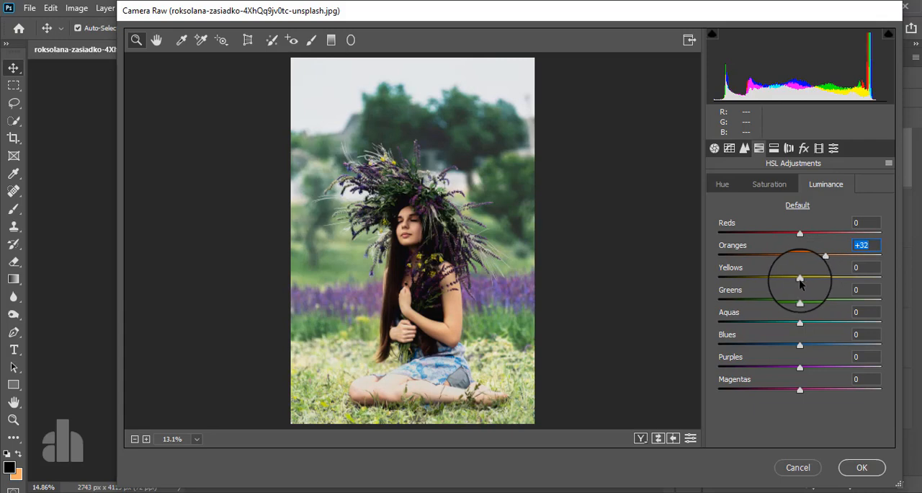
{"action": "left_click_drag", "start_coordinate": [798, 278], "coordinate": [767, 304]}
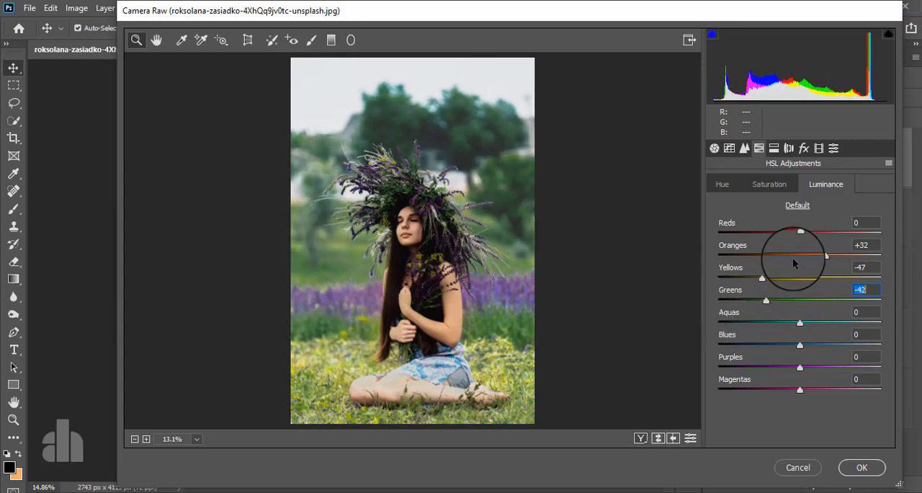
{"action": "left_click_drag", "start_coordinate": [800, 235], "coordinate": [888, 234]}
{"action": "left_click", "coordinate": [769, 185]}
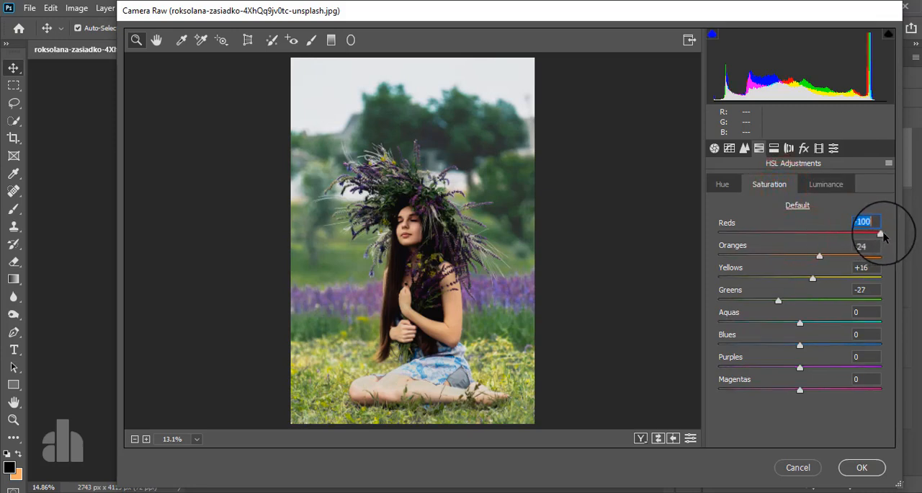
Split-tone the highlights with hue 360 and saturation 10, and the shadows with hue 0 and saturation 10
{"action": "left_click", "coordinate": [803, 149]}
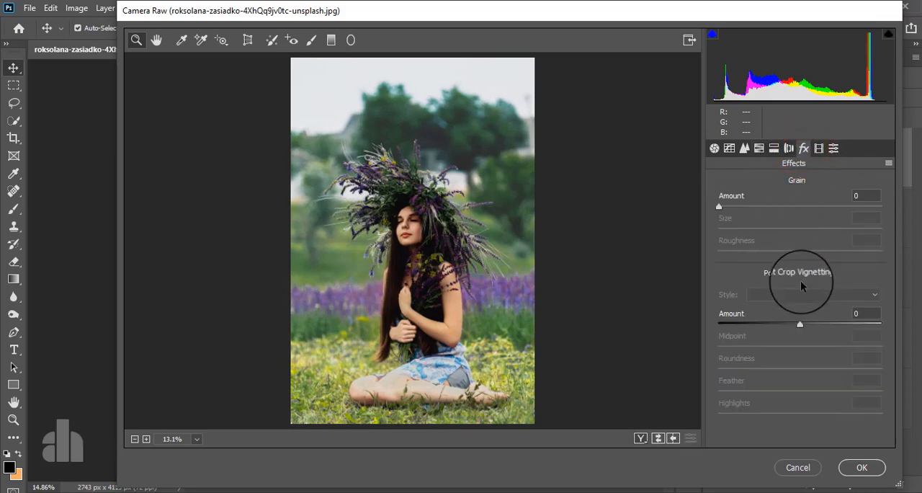
{"action": "left_click", "coordinate": [774, 148]}
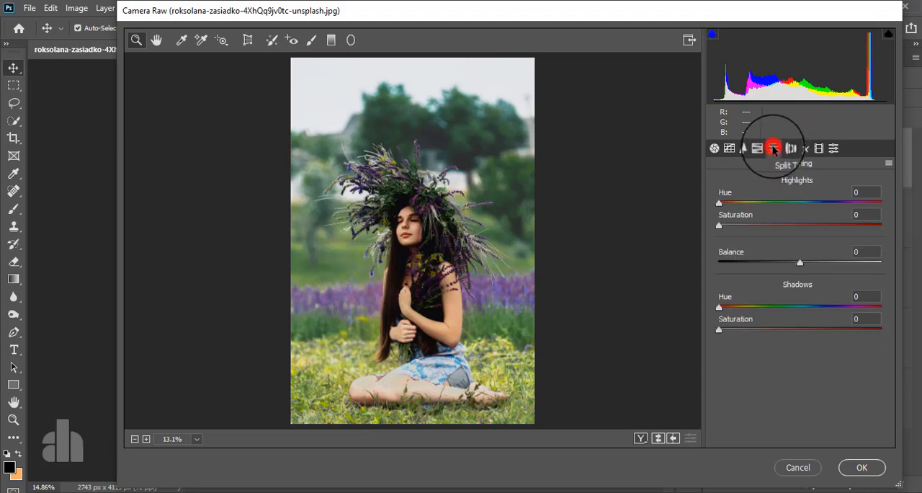
{"action": "left_click", "coordinate": [740, 227]}
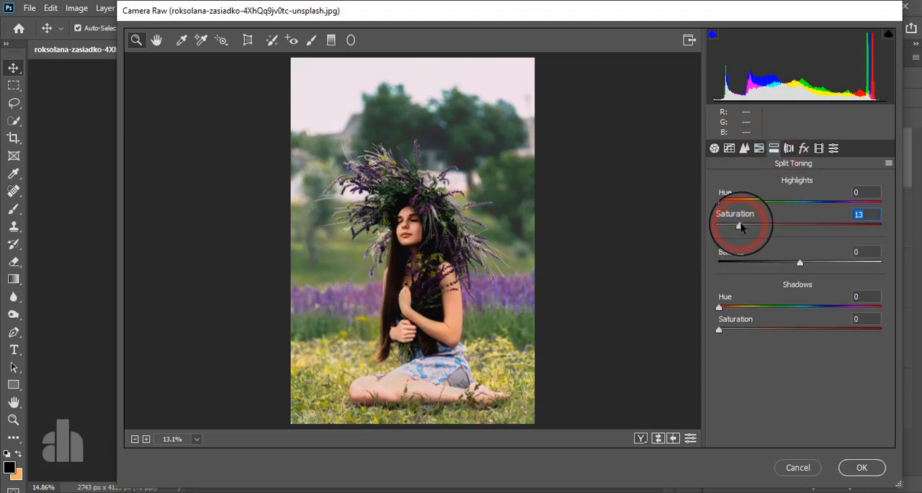
{"action": "left_click_drag", "start_coordinate": [741, 228], "coordinate": [893, 198]}
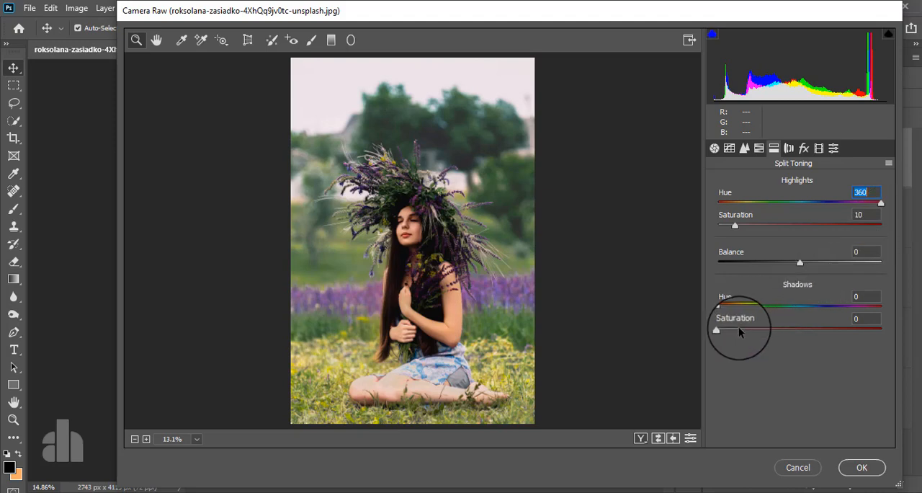
{"action": "left_click_drag", "start_coordinate": [738, 329], "coordinate": [735, 331]}
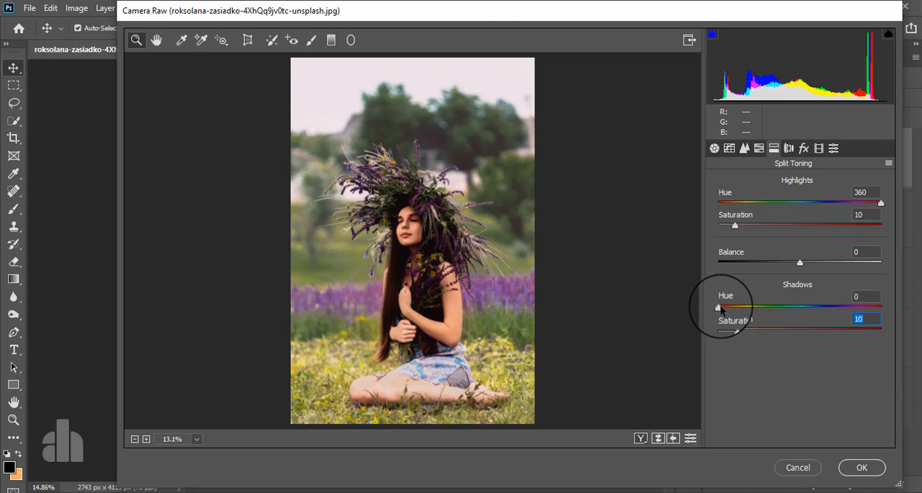
{"action": "left_click_drag", "start_coordinate": [721, 307], "coordinate": [692, 315]}
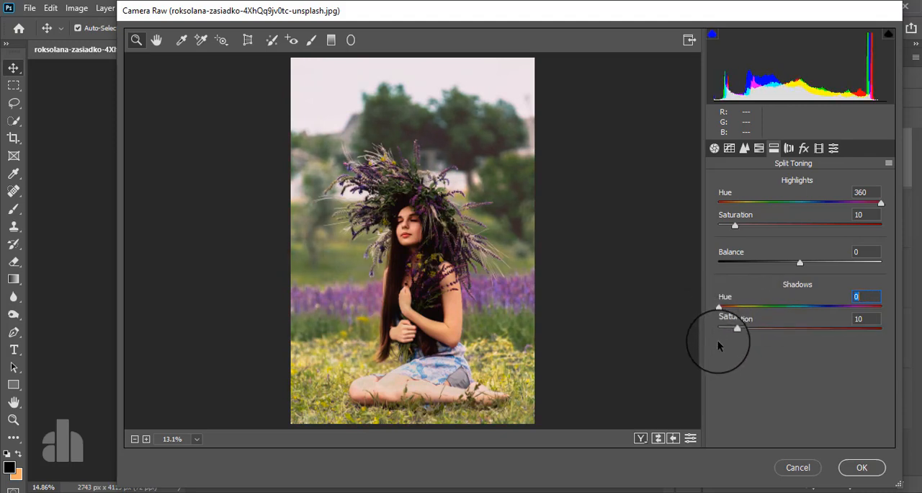
Add a post-crop vignette with Amount -53, Midpoint 48, Roundness -13 and Feather 100, and apply the Camera Raw Filter
{"action": "left_click", "coordinate": [803, 149]}
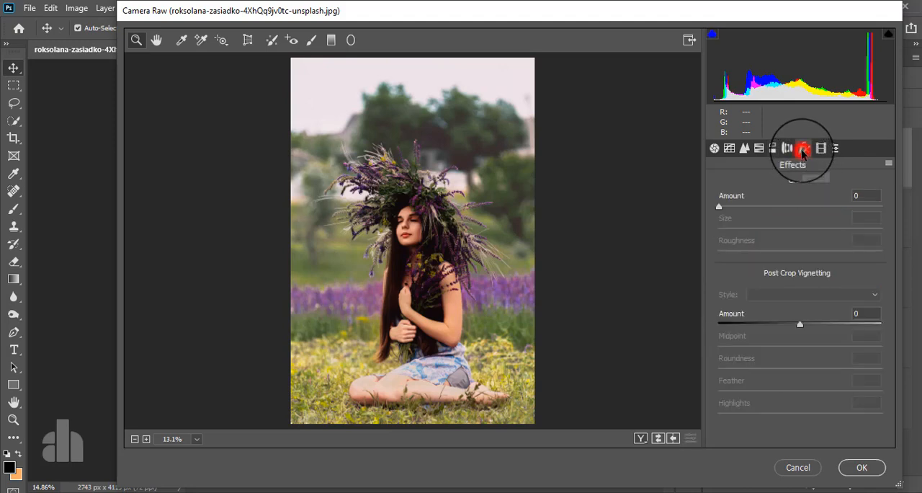
{"action": "left_click_drag", "start_coordinate": [798, 323], "coordinate": [712, 325]}
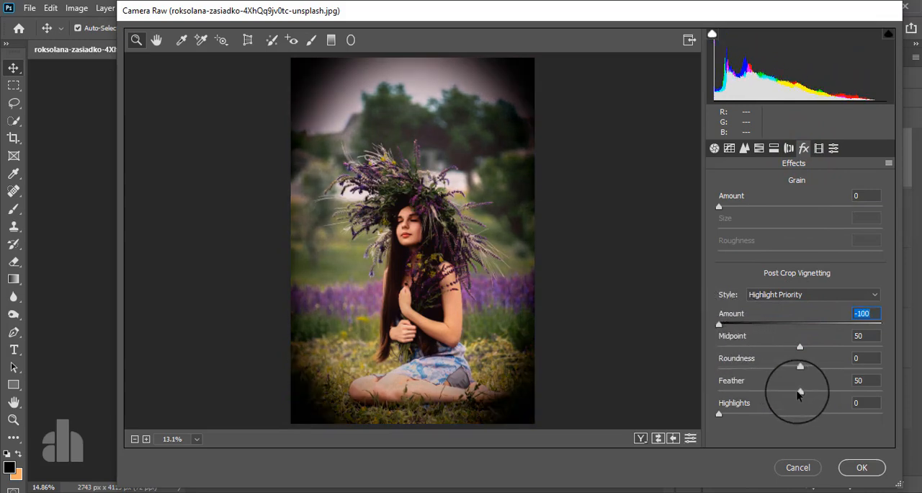
{"action": "left_click_drag", "start_coordinate": [798, 393], "coordinate": [881, 389]}
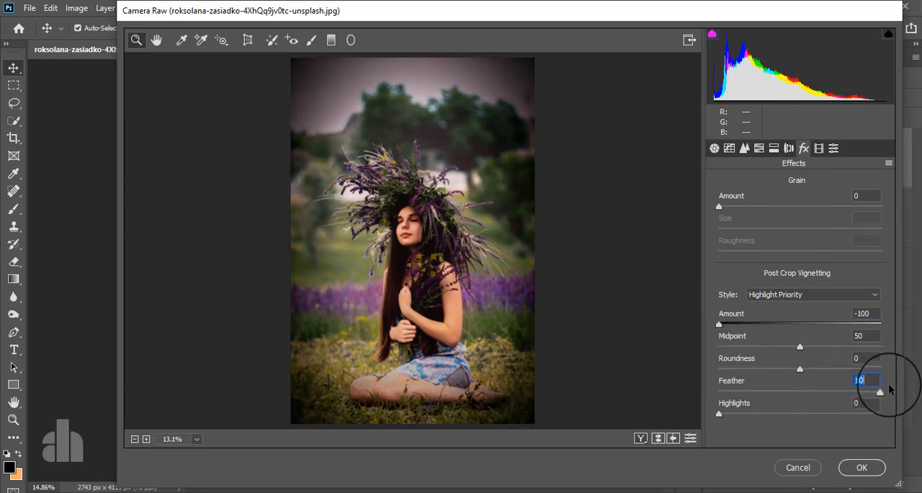
{"action": "left_click_drag", "start_coordinate": [800, 368], "coordinate": [786, 349]}
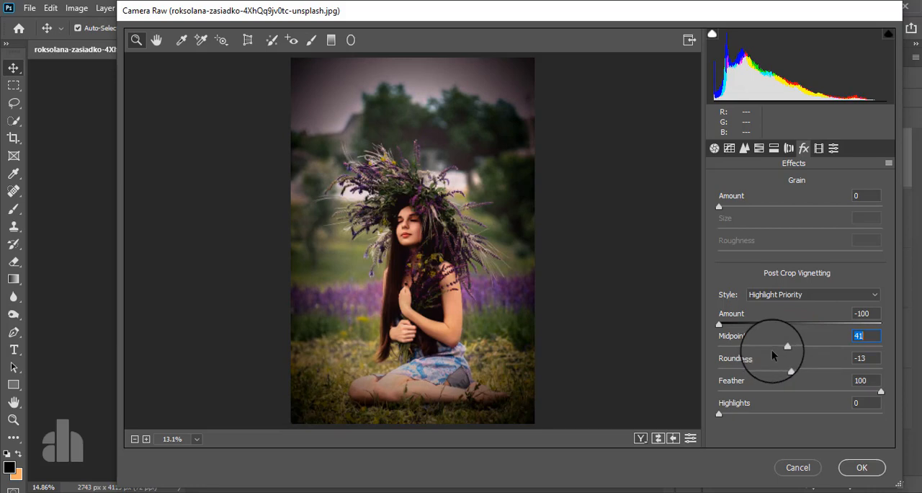
{"action": "left_click_drag", "start_coordinate": [785, 350], "coordinate": [796, 347]}
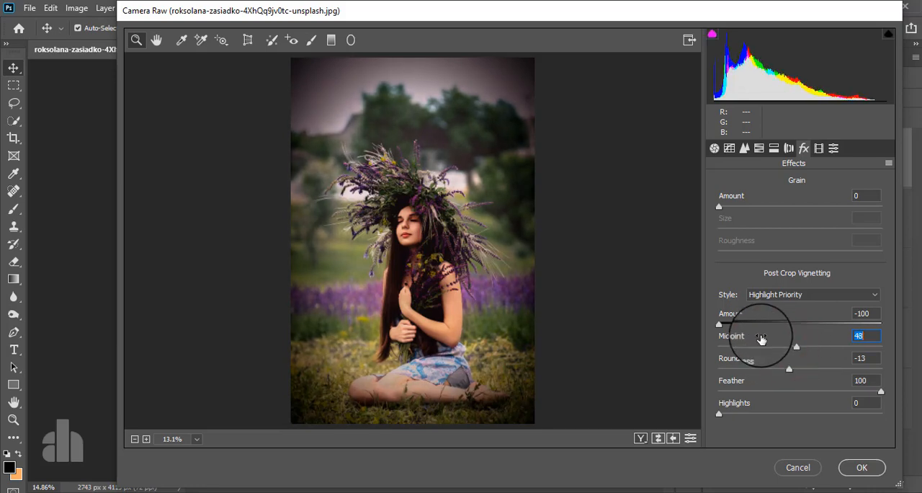
{"action": "left_click_drag", "start_coordinate": [718, 324], "coordinate": [756, 324]}
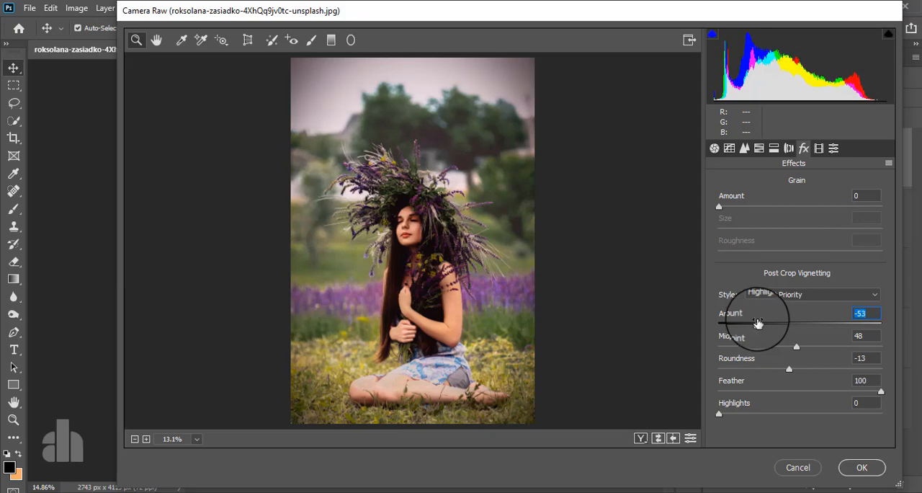
{"action": "left_click_drag", "start_coordinate": [757, 323], "coordinate": [759, 324]}
{"action": "left_click", "coordinate": [850, 464]}
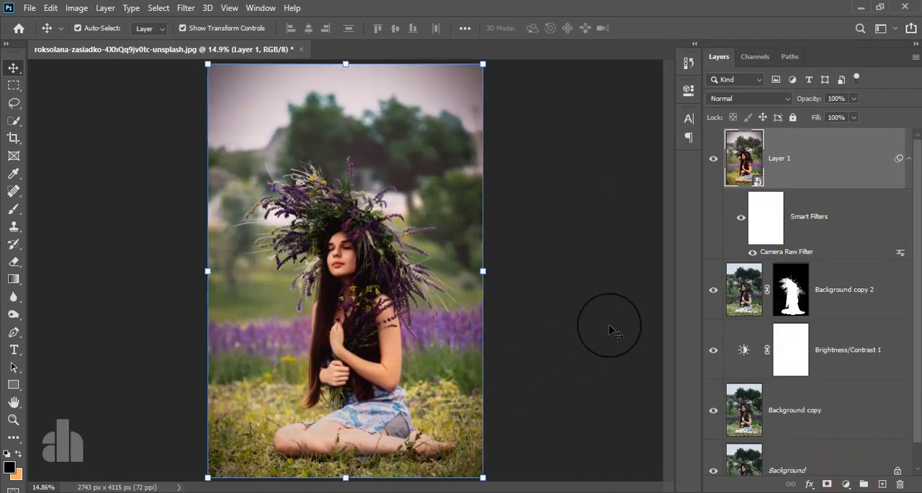
{"action": "left_click", "coordinate": [714, 158]}
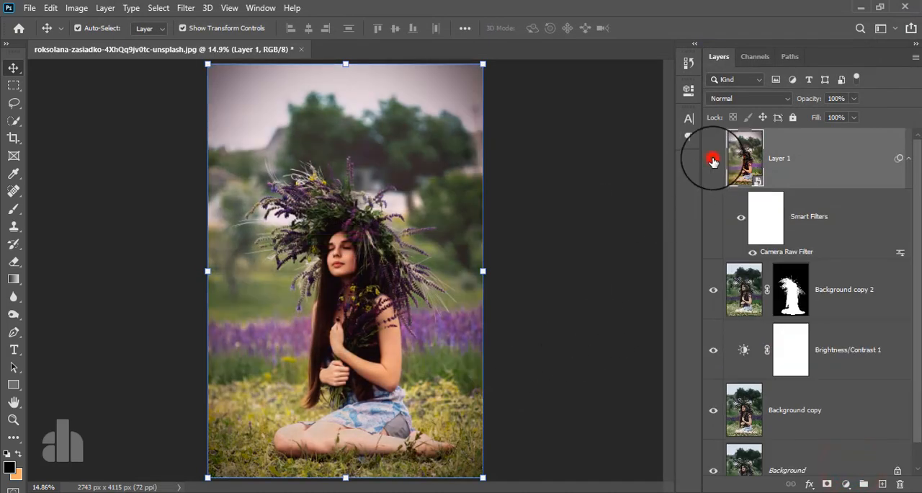
Apply the Nik Collection's Color Efex Pro 4 Cross Processing filter to Layer 1 with method T01
{"action": "left_click", "coordinate": [823, 154]}
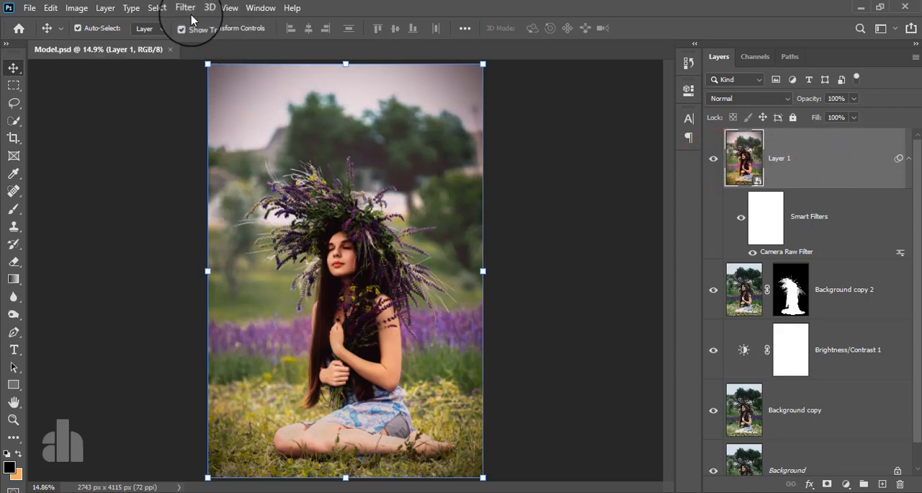
{"action": "left_click", "coordinate": [186, 8]}
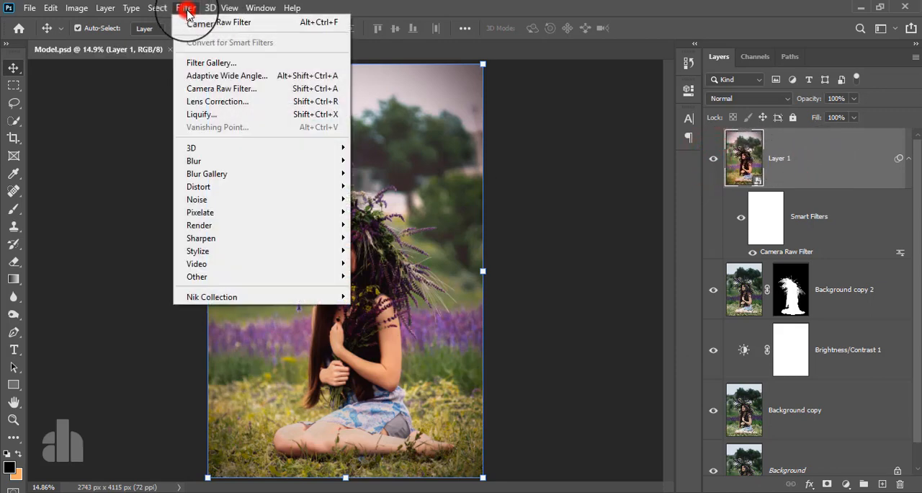
{"action": "left_click", "coordinate": [223, 298]}
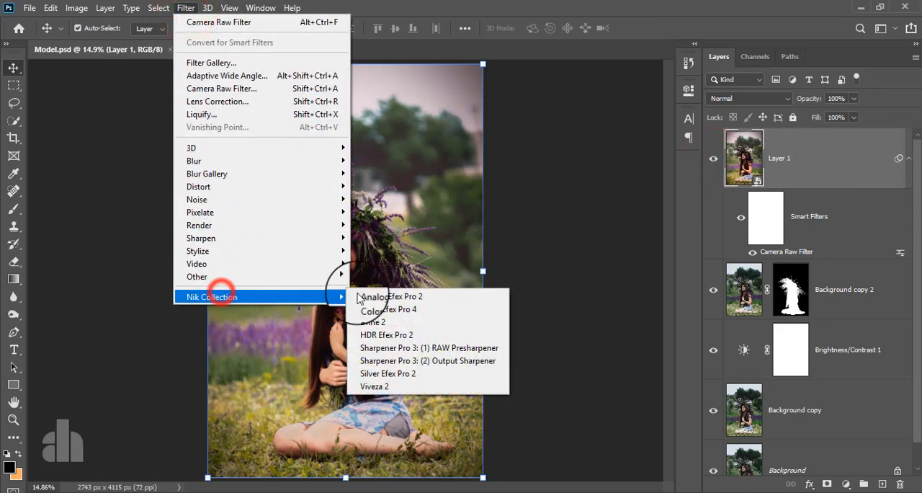
{"action": "left_click", "coordinate": [371, 303]}
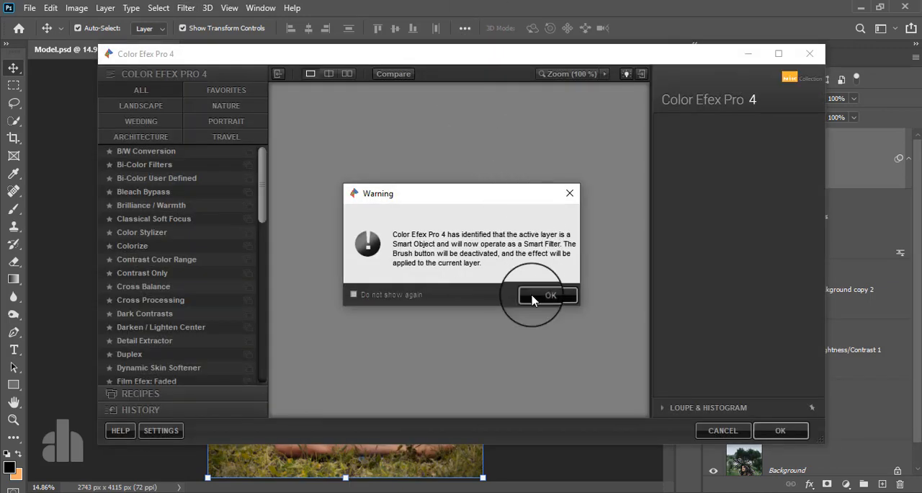
{"action": "left_click", "coordinate": [533, 296]}
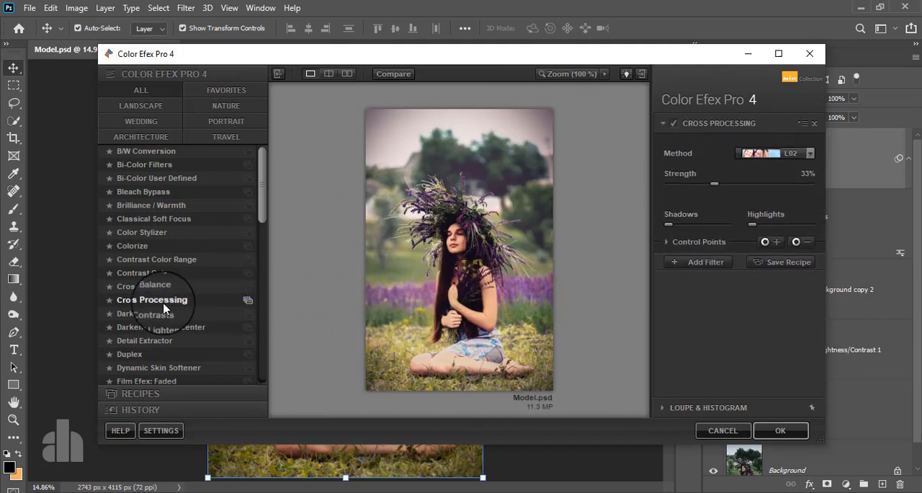
{"action": "left_click", "coordinate": [172, 301]}
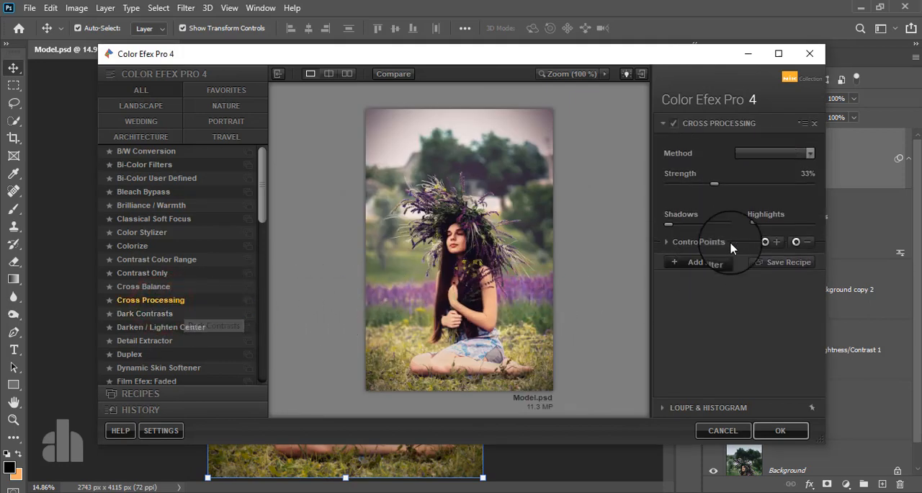
{"action": "left_click", "coordinate": [758, 152]}
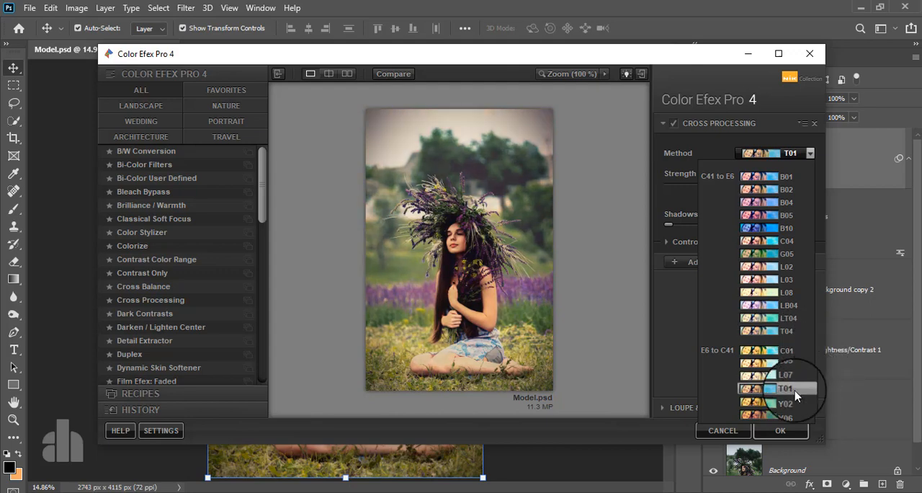
{"action": "left_click", "coordinate": [796, 395]}
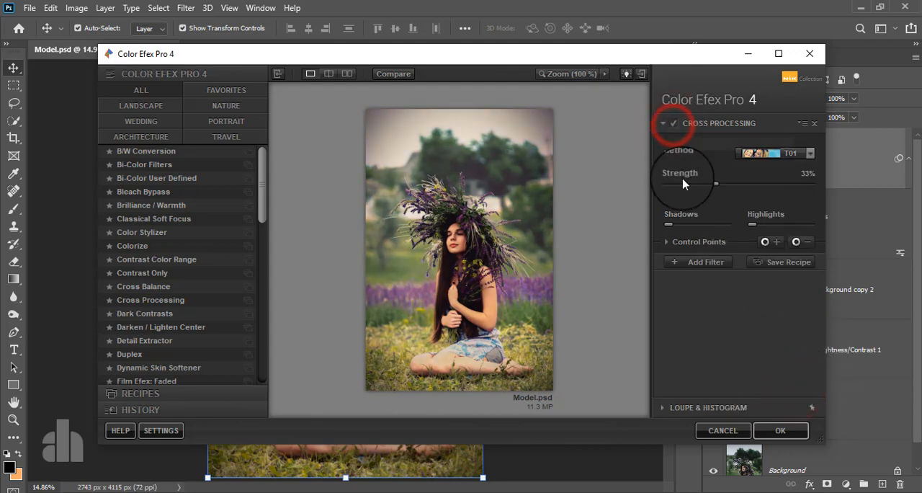
{"action": "left_click", "coordinate": [774, 431]}
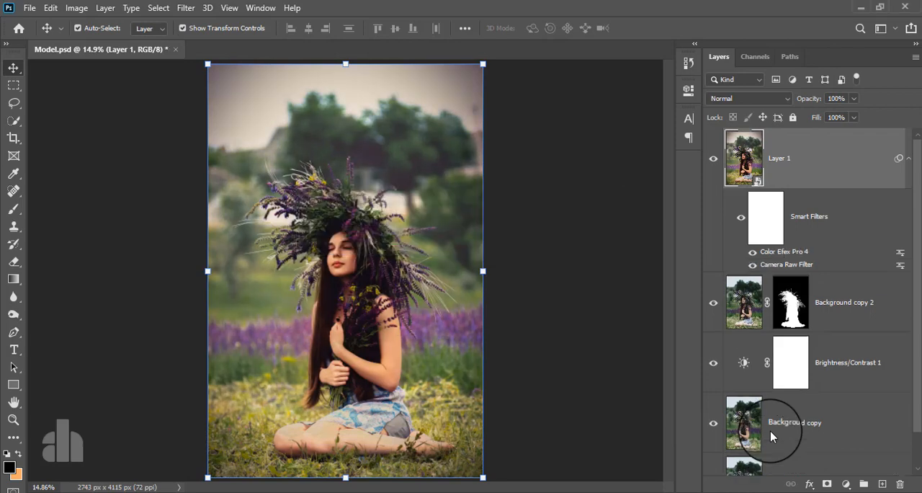
Hide and show Layer 1 to compare the photo before and after grading
{"action": "left_click", "coordinate": [713, 159]}
{"action": "left_click", "coordinate": [713, 159]}
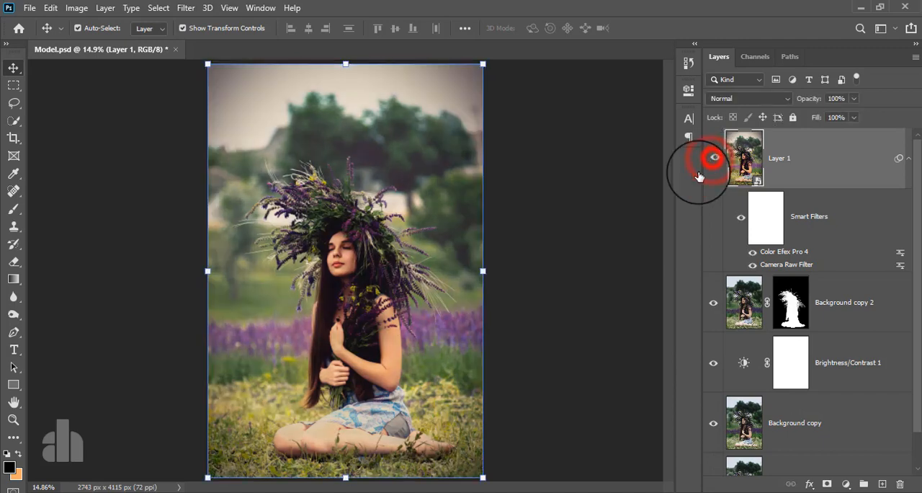
{"action": "scroll", "coordinate": [399, 362], "scroll_direction": "down", "scroll_amount": 2}
{"action": "scroll", "coordinate": [400, 362], "scroll_direction": "up", "scroll_amount": 2}
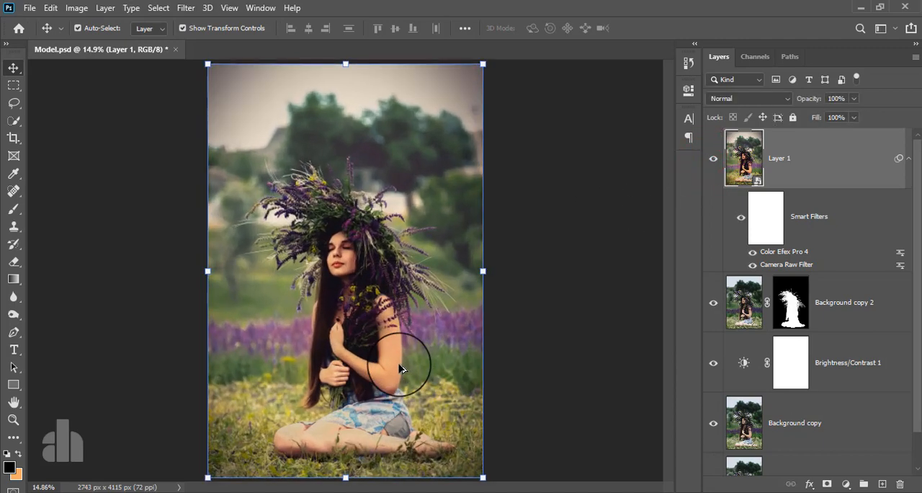
Add a Levels adjustment layer above Layer 1 with input black 5 and input white 229
{"action": "left_click", "coordinate": [847, 485]}
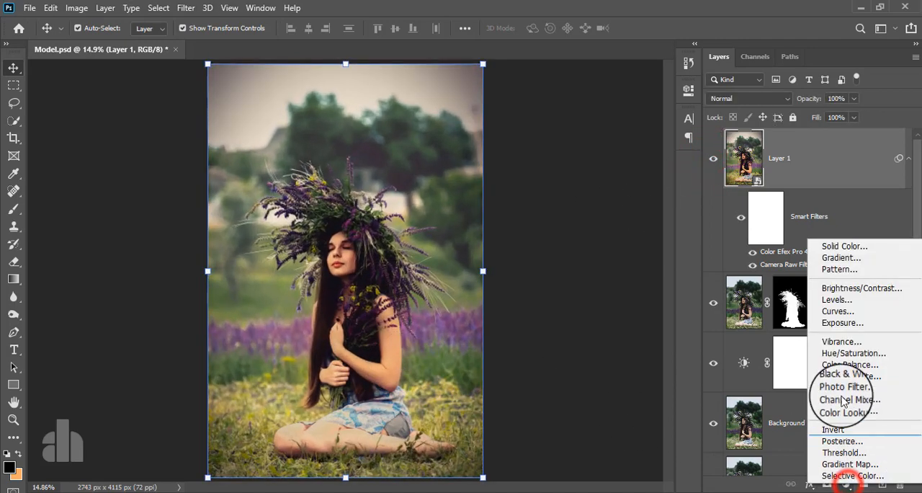
{"action": "left_click", "coordinate": [828, 299]}
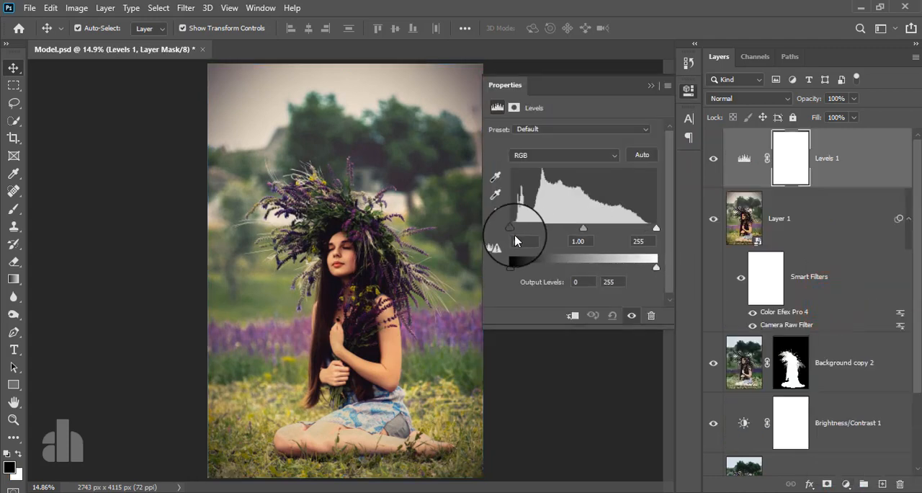
{"action": "left_click_drag", "start_coordinate": [510, 227], "coordinate": [515, 232]}
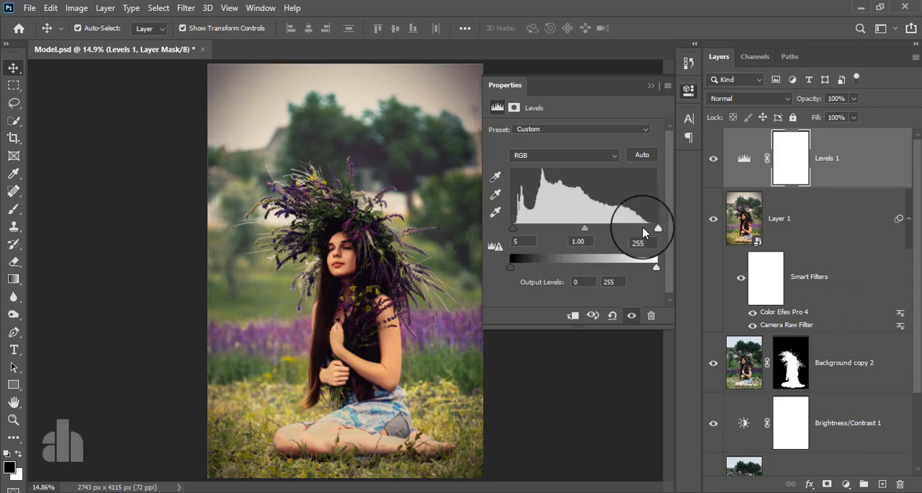
{"action": "left_click_drag", "start_coordinate": [655, 227], "coordinate": [642, 231]}
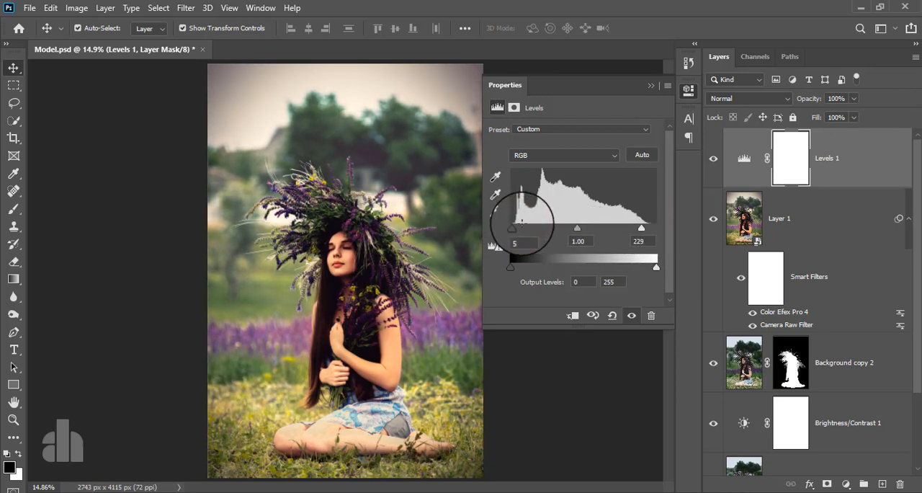
{"action": "left_click", "coordinate": [651, 85]}
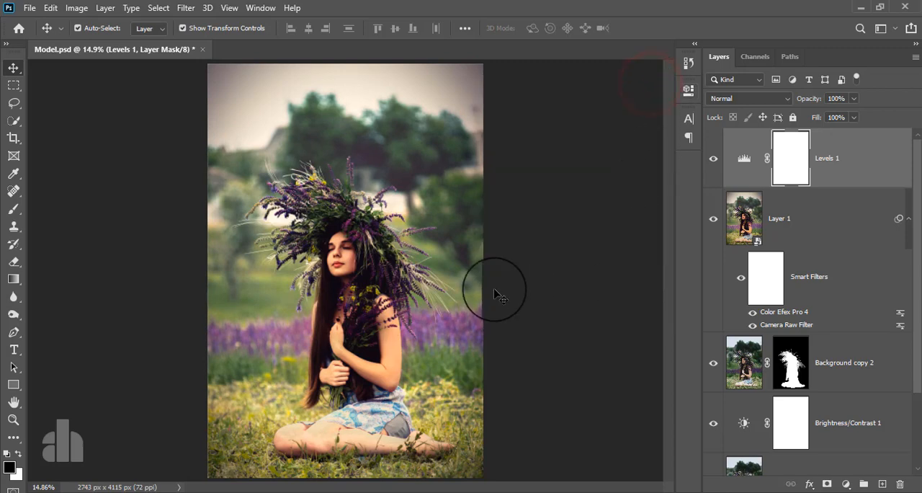
Hide and show the Levels 1 adjustment layer to compare the photo with and without it
{"action": "left_click", "coordinate": [713, 158]}
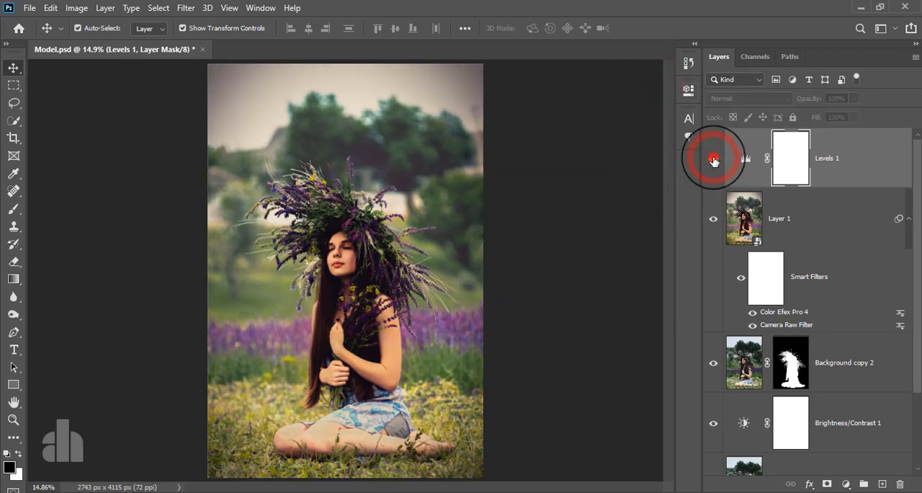
{"action": "left_click", "coordinate": [713, 158]}
Compare the finished photo with the original by showing only the Background layer, and restore the visibility of all other layers
{"action": "scroll", "coordinate": [418, 295], "scroll_direction": "down", "scroll_amount": 1}
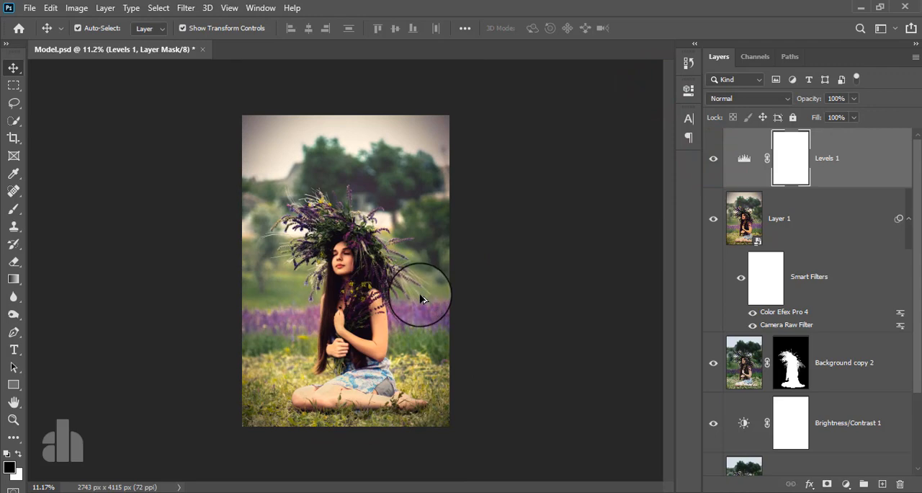
{"action": "scroll", "coordinate": [420, 317], "scroll_direction": "up", "scroll_amount": 2}
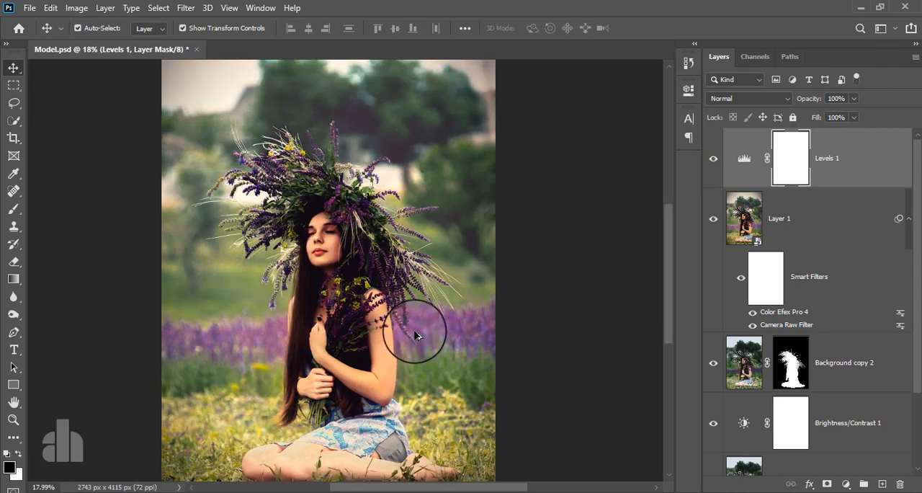
{"action": "left_click_drag", "start_coordinate": [414, 327], "coordinate": [445, 282]}
{"action": "scroll", "coordinate": [435, 282], "scroll_direction": "up", "scroll_amount": 1}
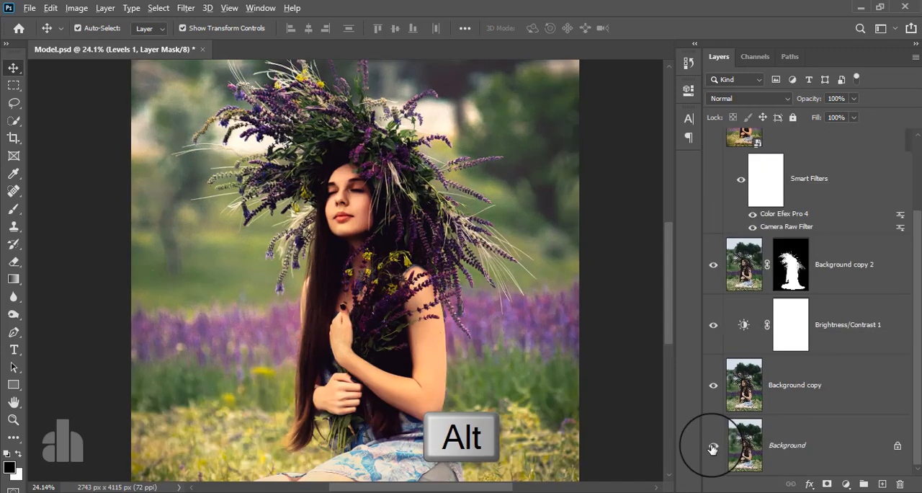
{"action": "left_click", "coordinate": [712, 445], "text": "alt"}
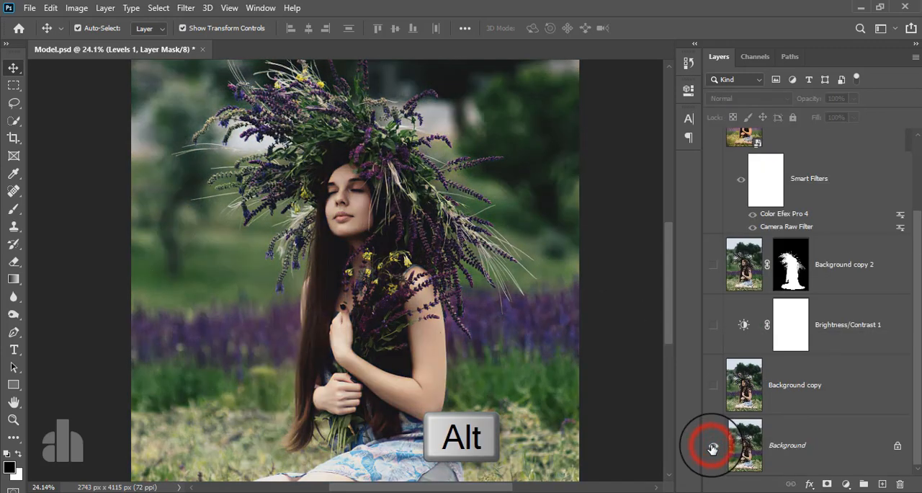
{"action": "left_click", "coordinate": [711, 448], "text": "alt"}
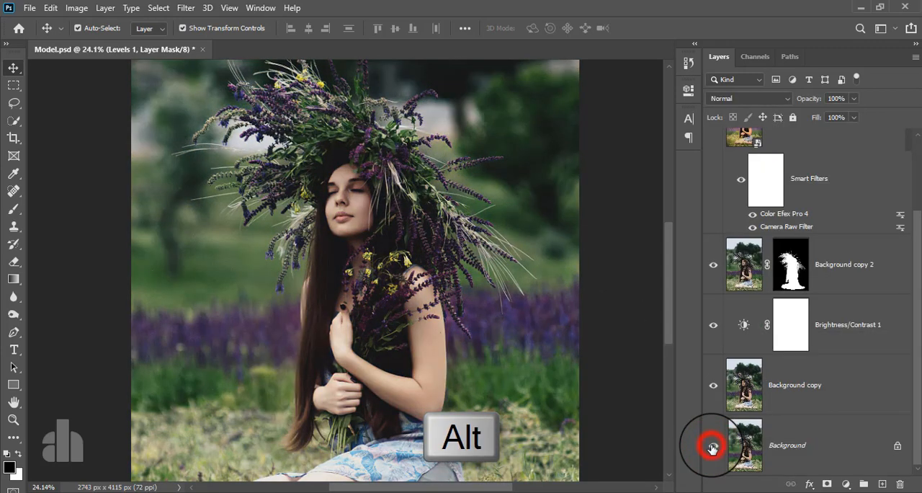